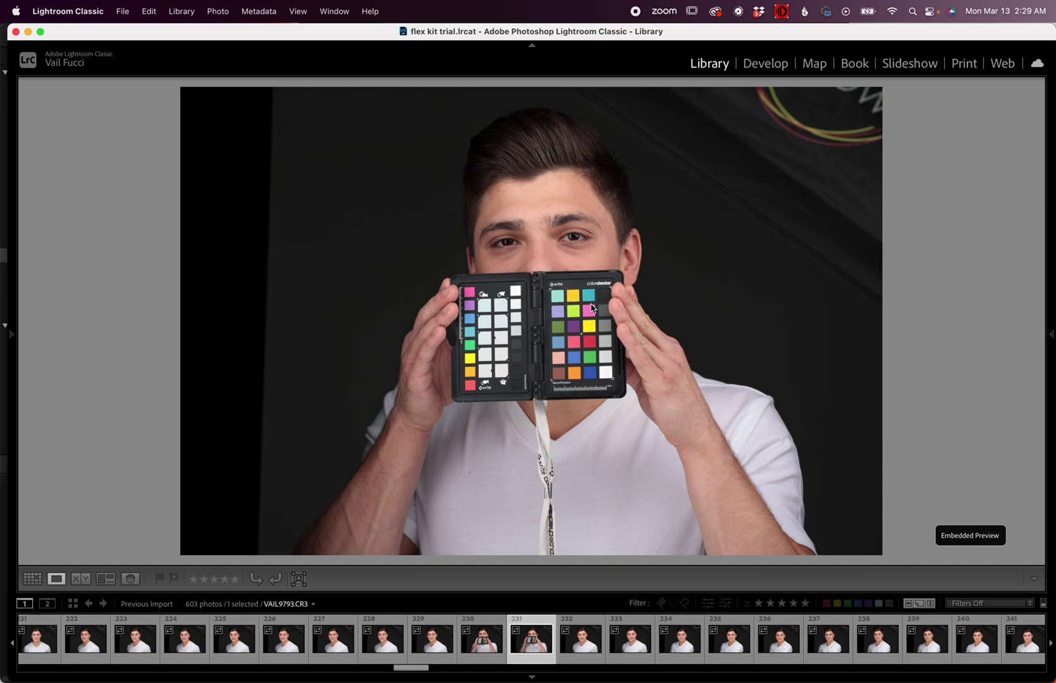
# Zoom in on the color checkers in photos 230 and 231, then settle on photo 230
pyautogui.click(617, 305)
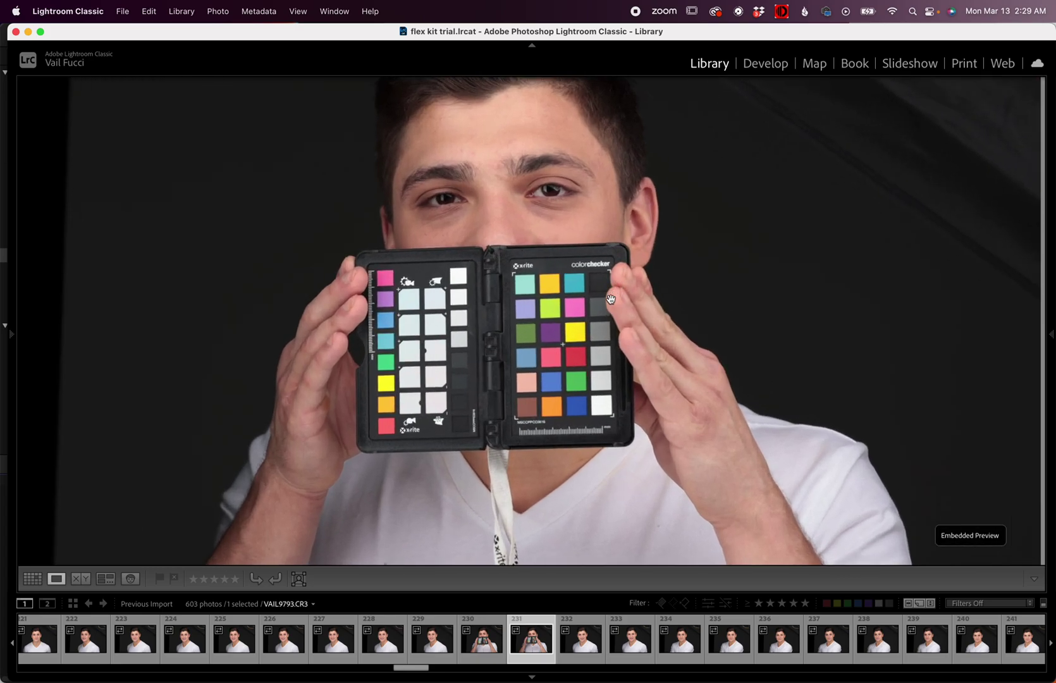
pyautogui.click(615, 309)
pyautogui.press('Left')
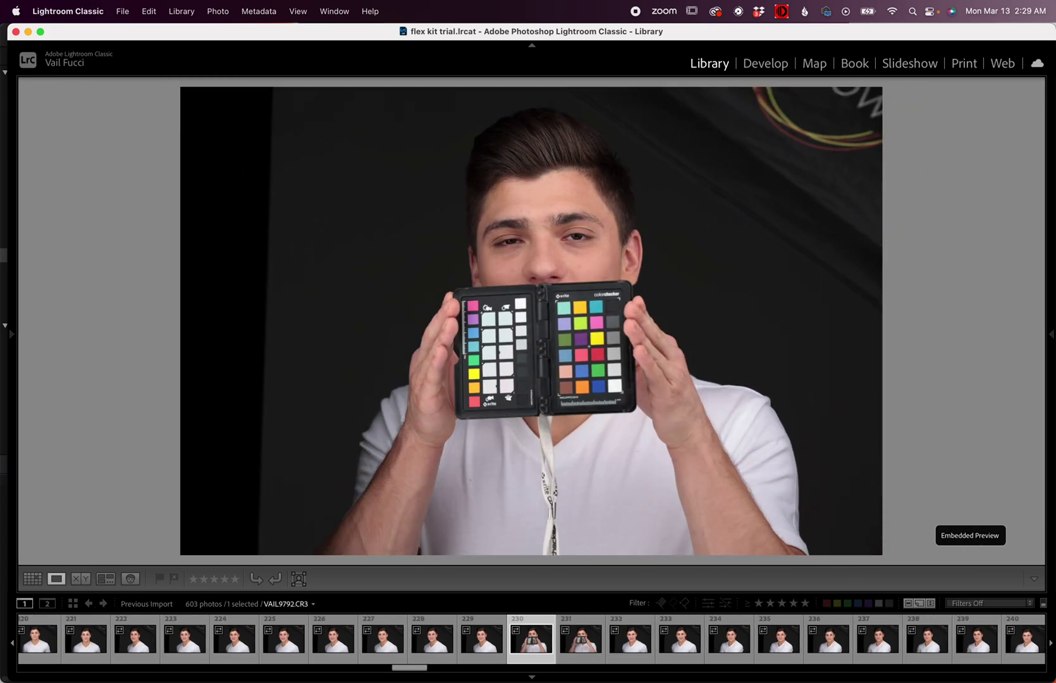
pyautogui.click(620, 304)
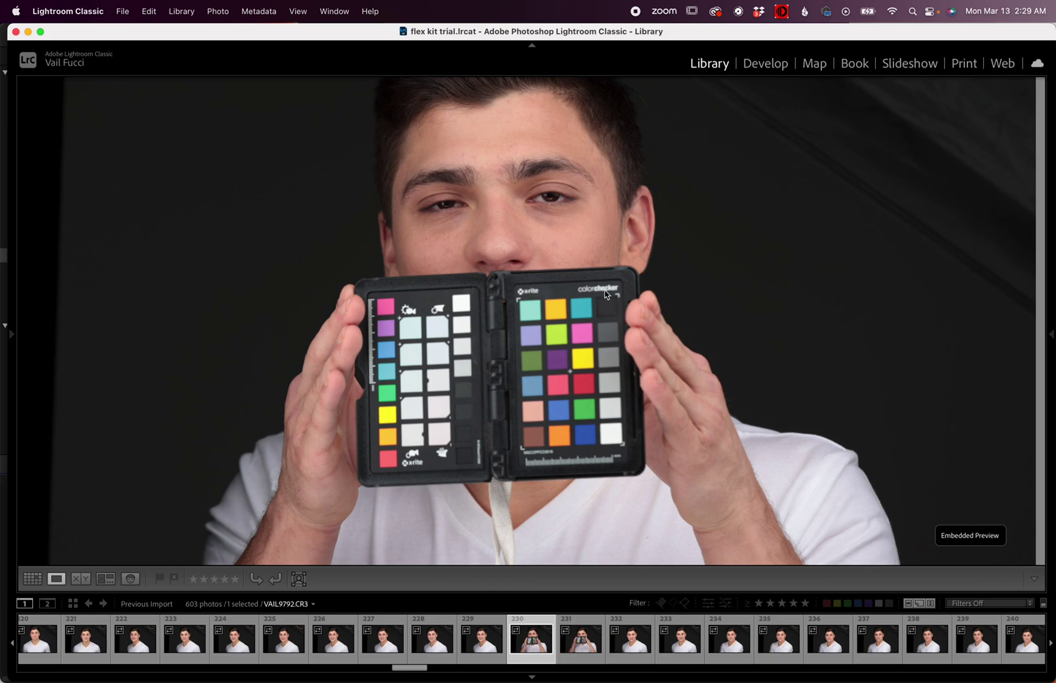
pyautogui.press('Right')
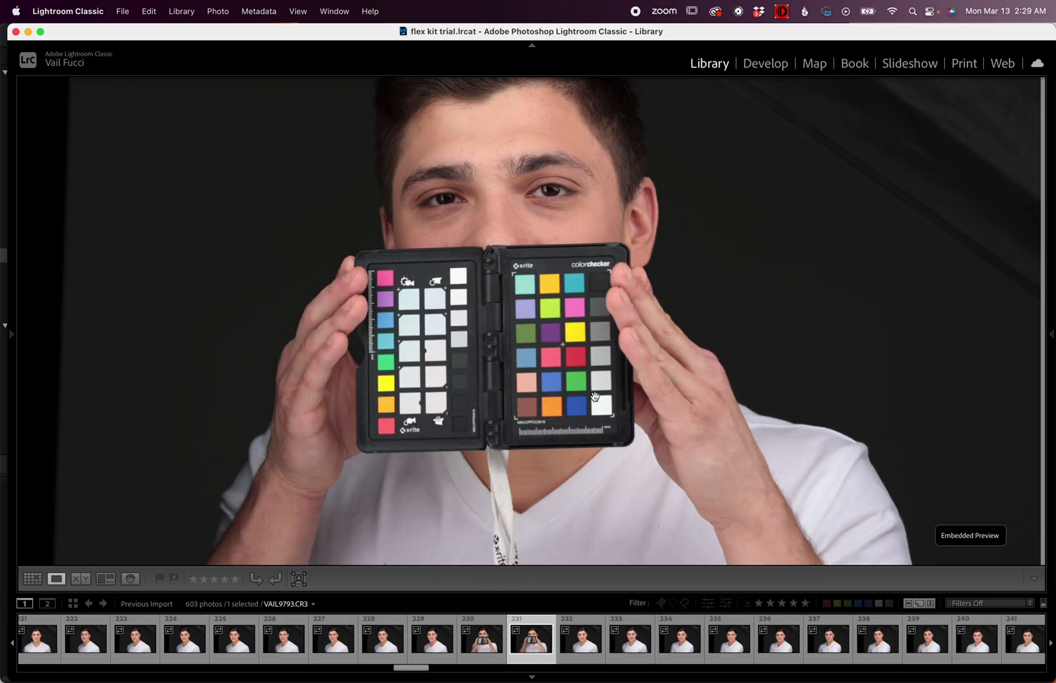
pyautogui.press('Left')
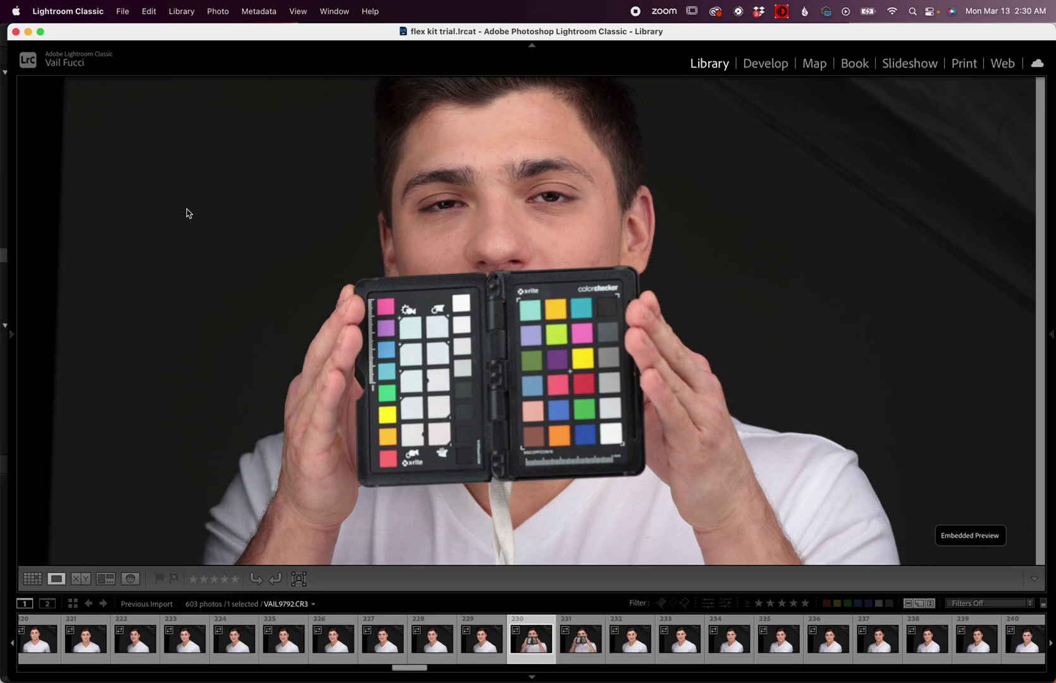
# Export with the ColorChecker Camera Calibration preset, saving the DNG profile as '2022-kevin-thai-studio'
pyautogui.click(98, 5)
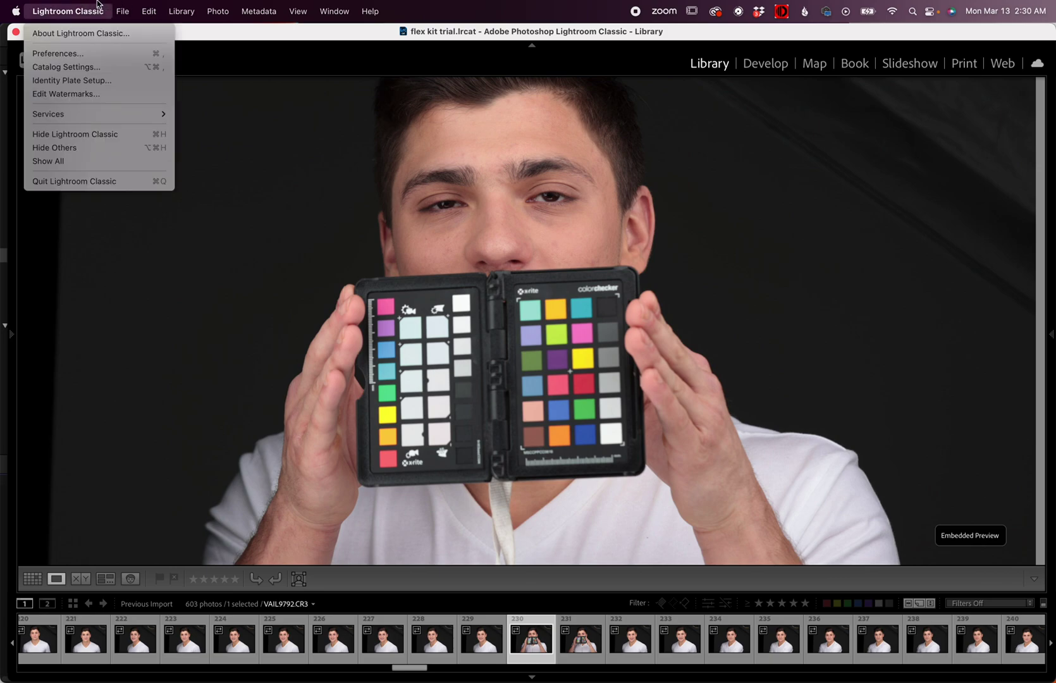
pyautogui.moveTo(117, 5)
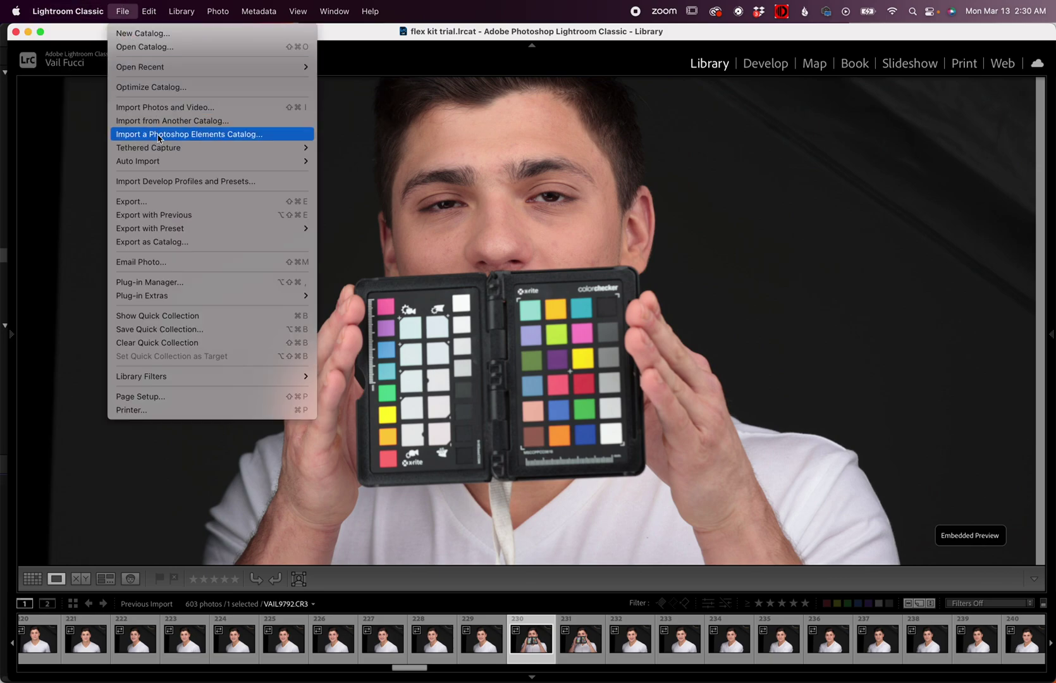
pyautogui.moveTo(202, 229)
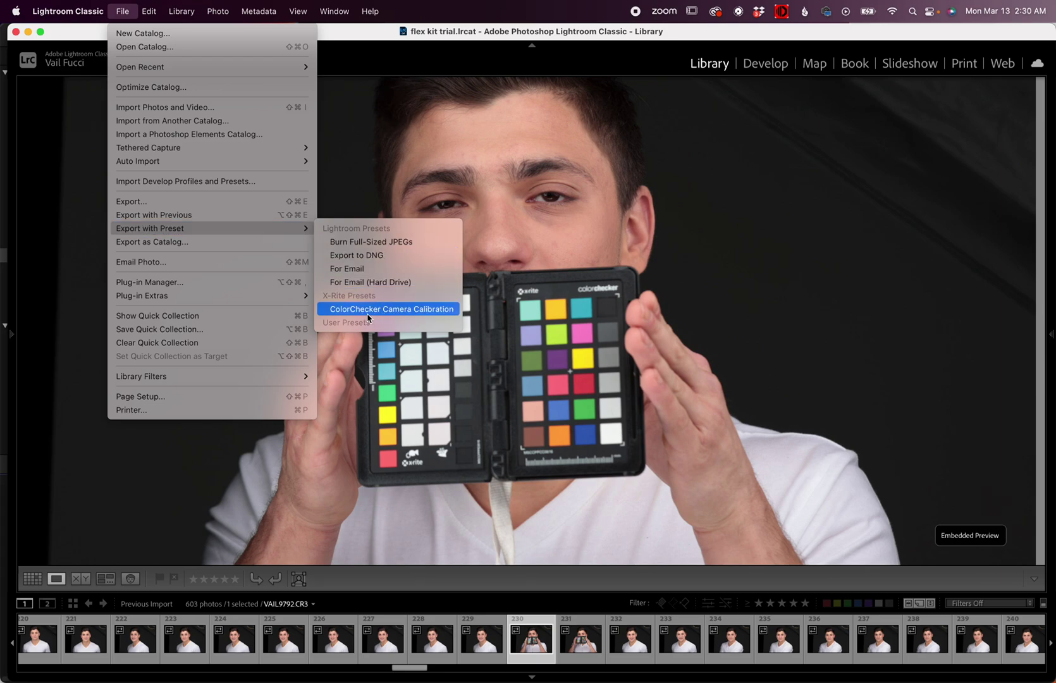
pyautogui.click(403, 315)
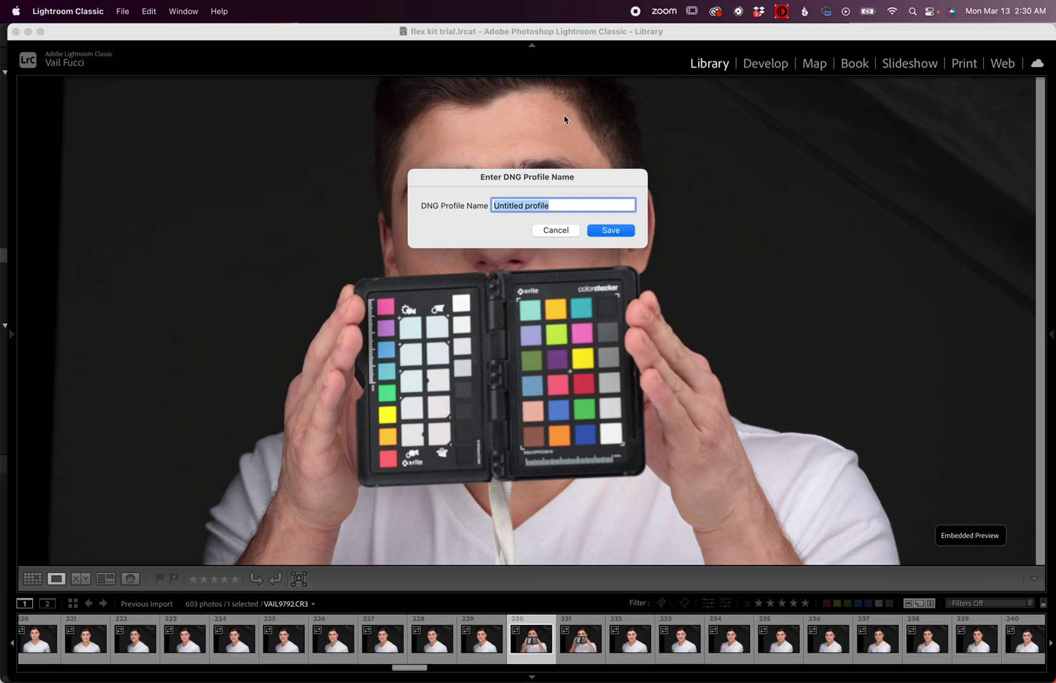
pyautogui.write('2022-kevin-thai-studio')
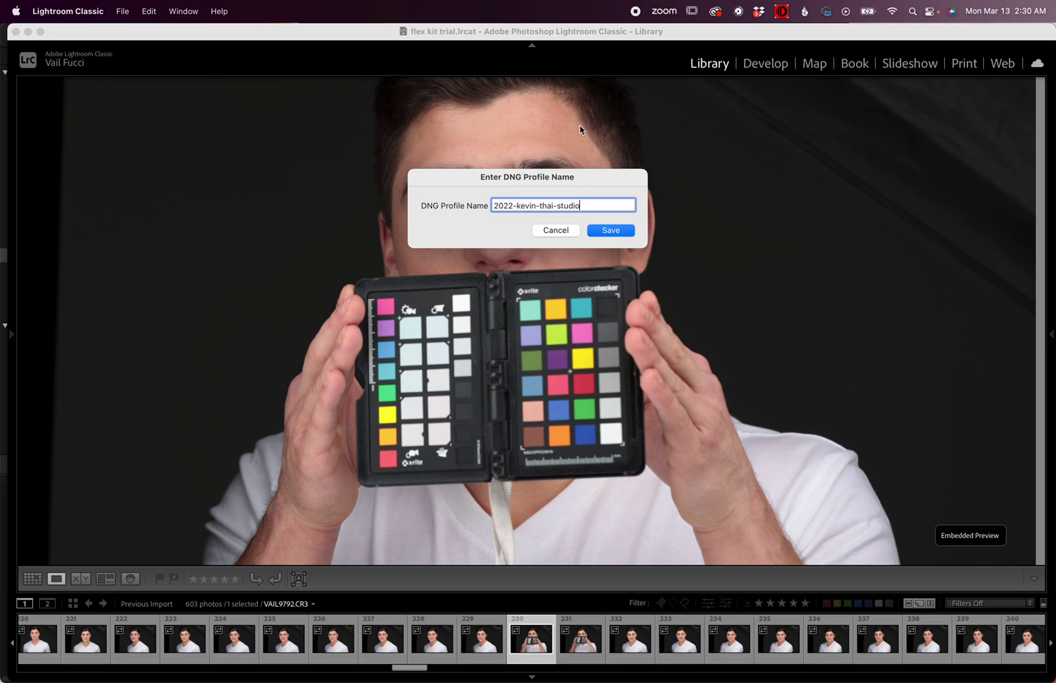
pyautogui.click(605, 231)
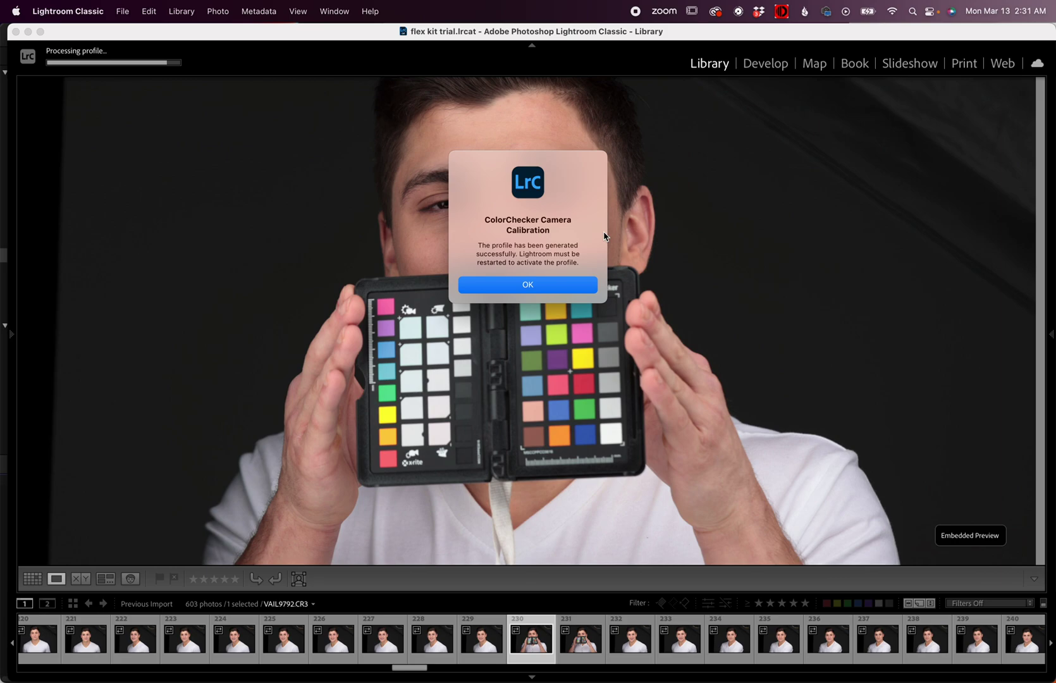
# Dismiss the success notice, quit Lightroom Classic, confirm, and relaunch it from the Dock
pyautogui.click(524, 283)
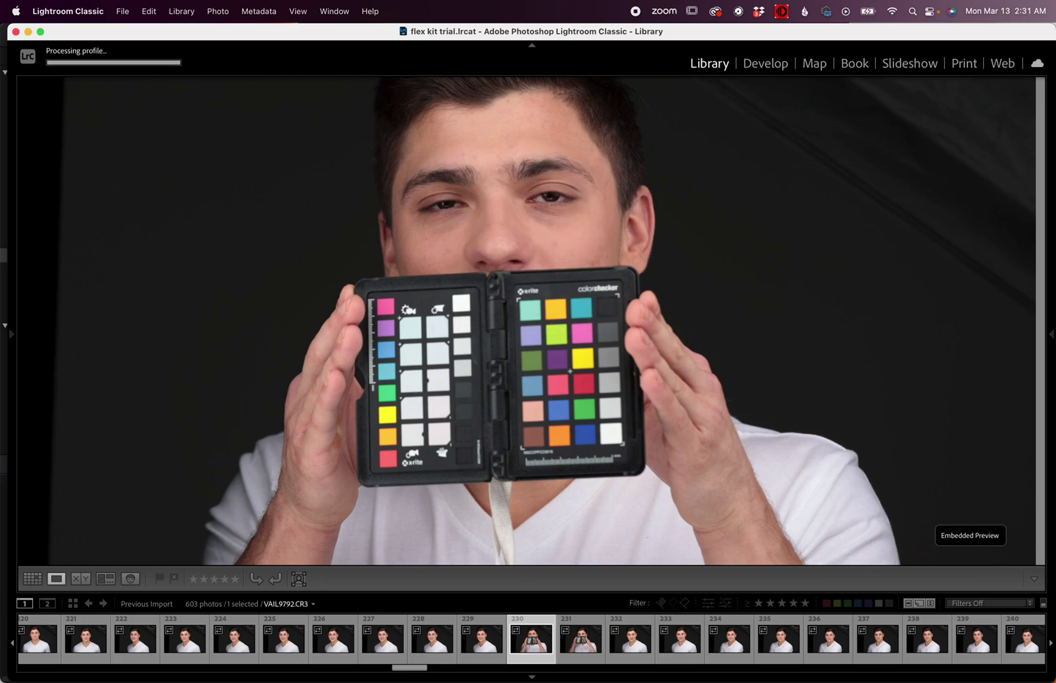
pyautogui.click(61, 5)
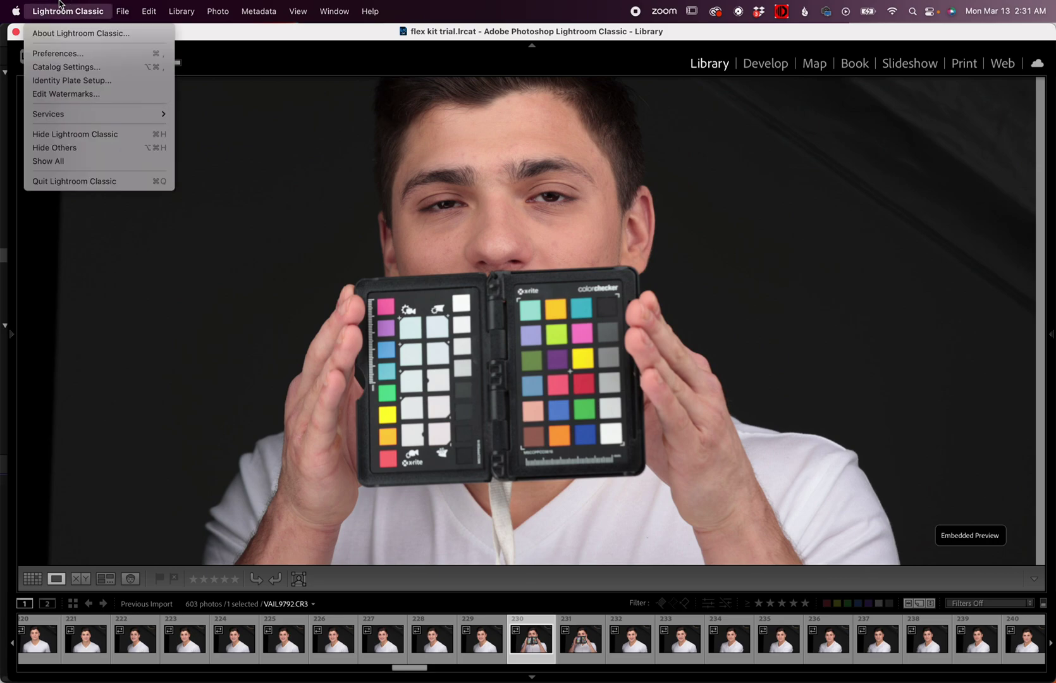
pyautogui.click(105, 181)
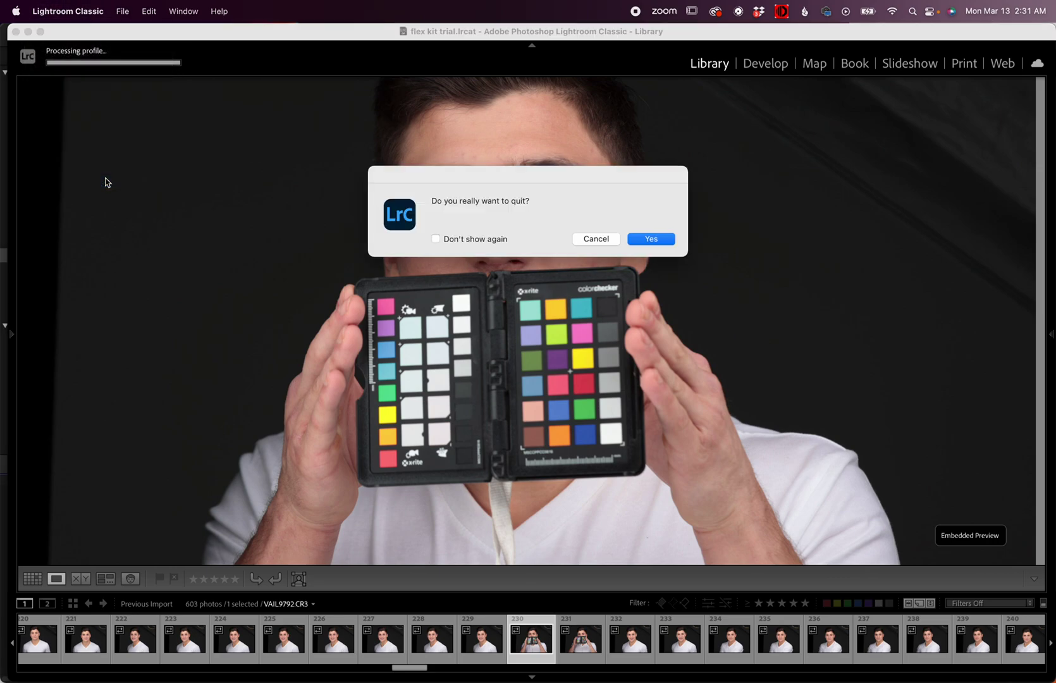
pyautogui.click(647, 240)
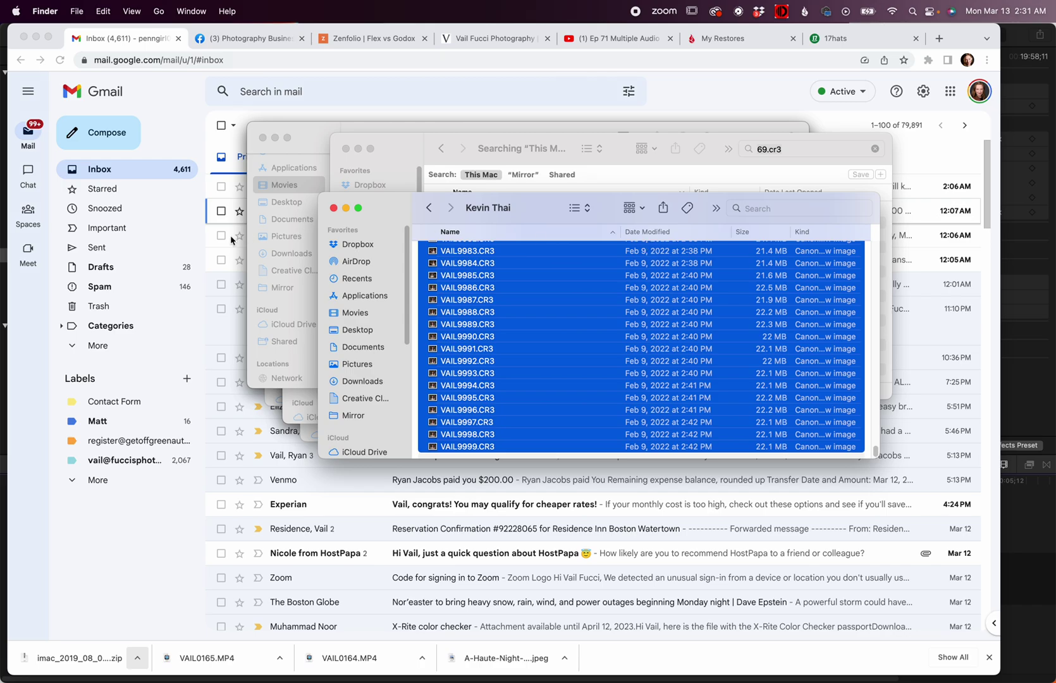
pyautogui.moveTo(2, 176)
pyautogui.click(19, 148)
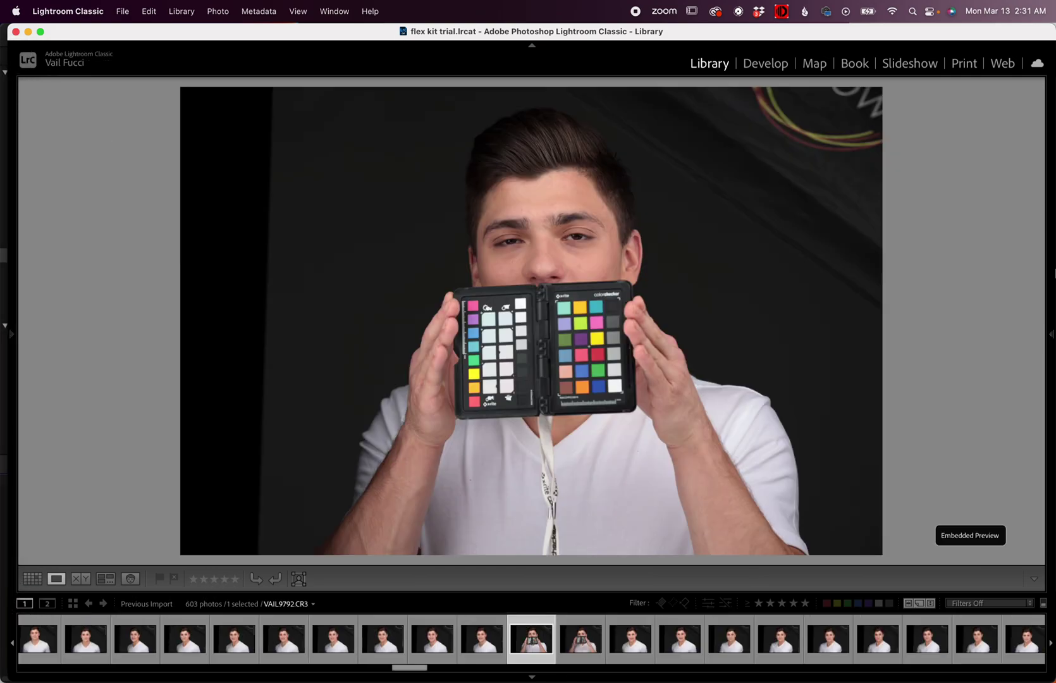
# Switch to the Develop module and check the favourite profiles list
pyautogui.click(766, 63)
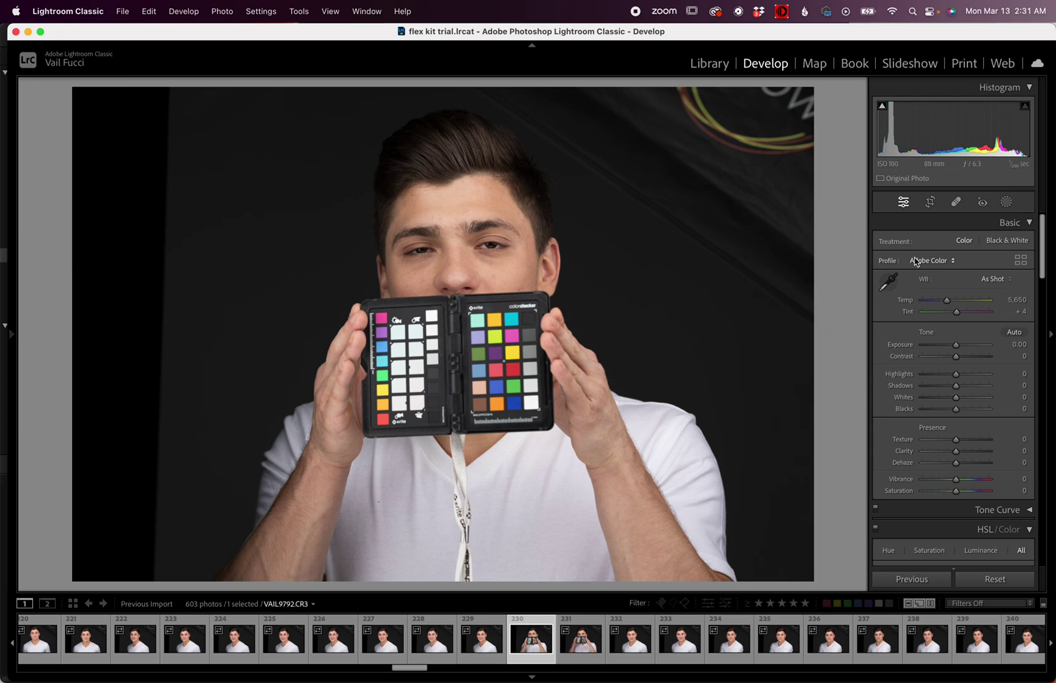
pyautogui.click(915, 262)
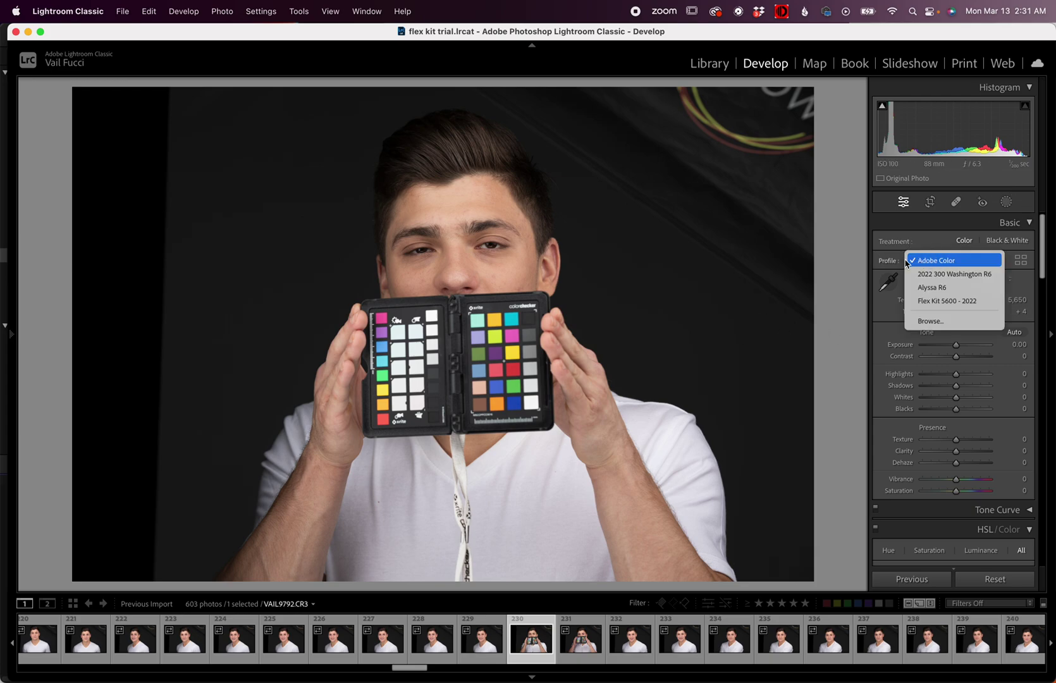
pyautogui.click(1020, 261)
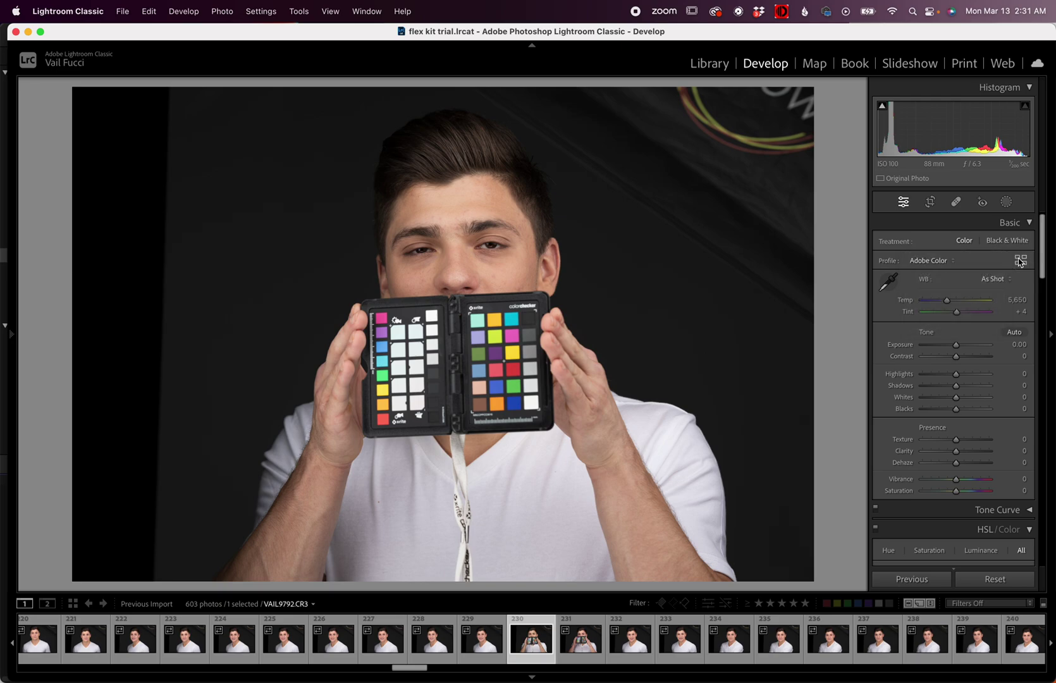
# Star 2022-kevin-thai-studio as a favourite in the Profile Browser, then close the browser
pyautogui.click(1020, 260)
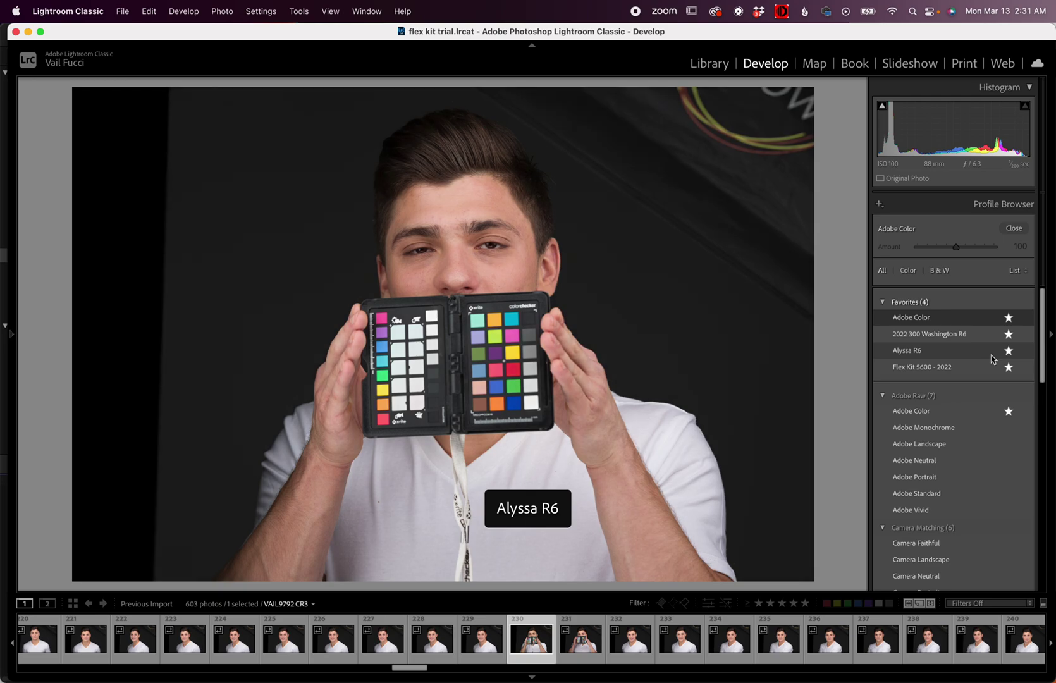
pyautogui.scroll(-2, 992, 355)
pyautogui.scroll(-15, 991, 359)
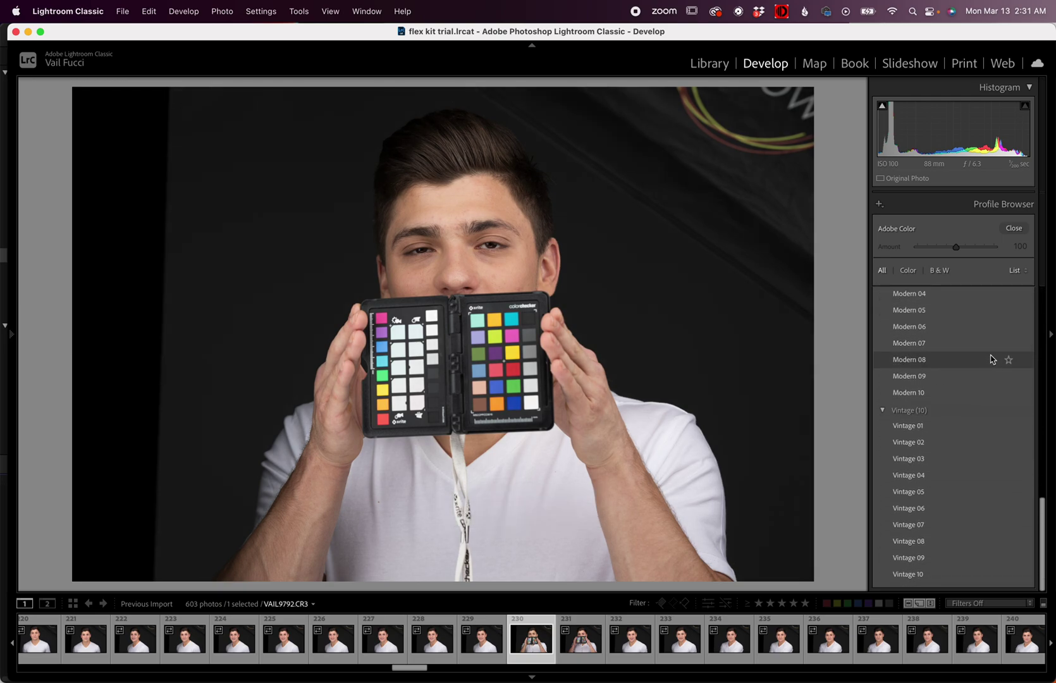
pyautogui.scroll(15, 990, 359)
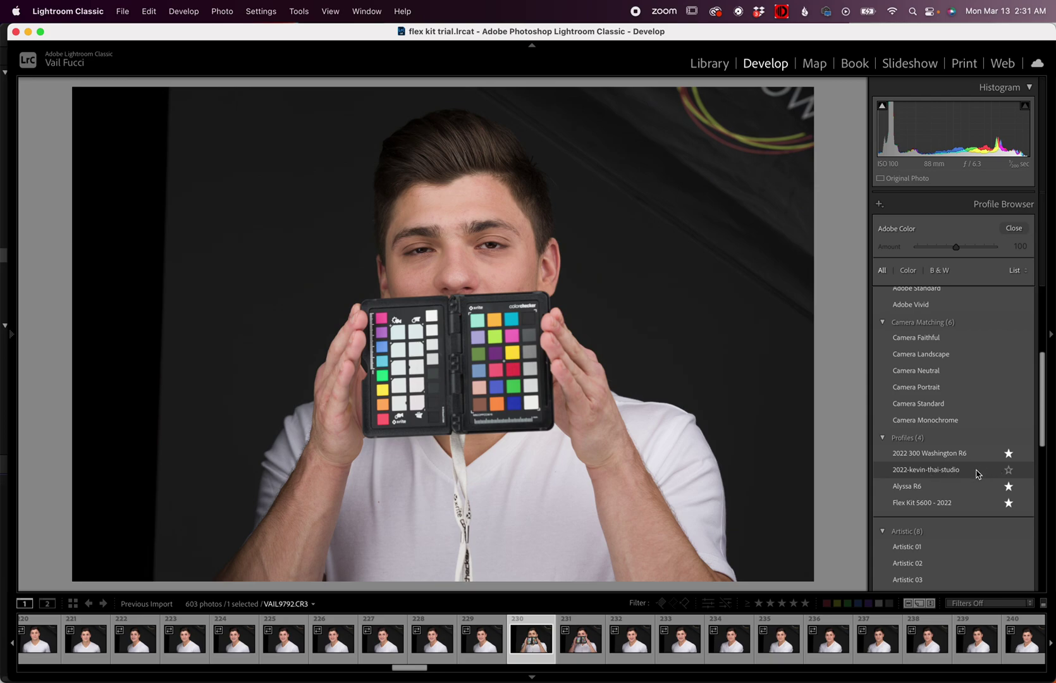
pyautogui.click(1008, 470)
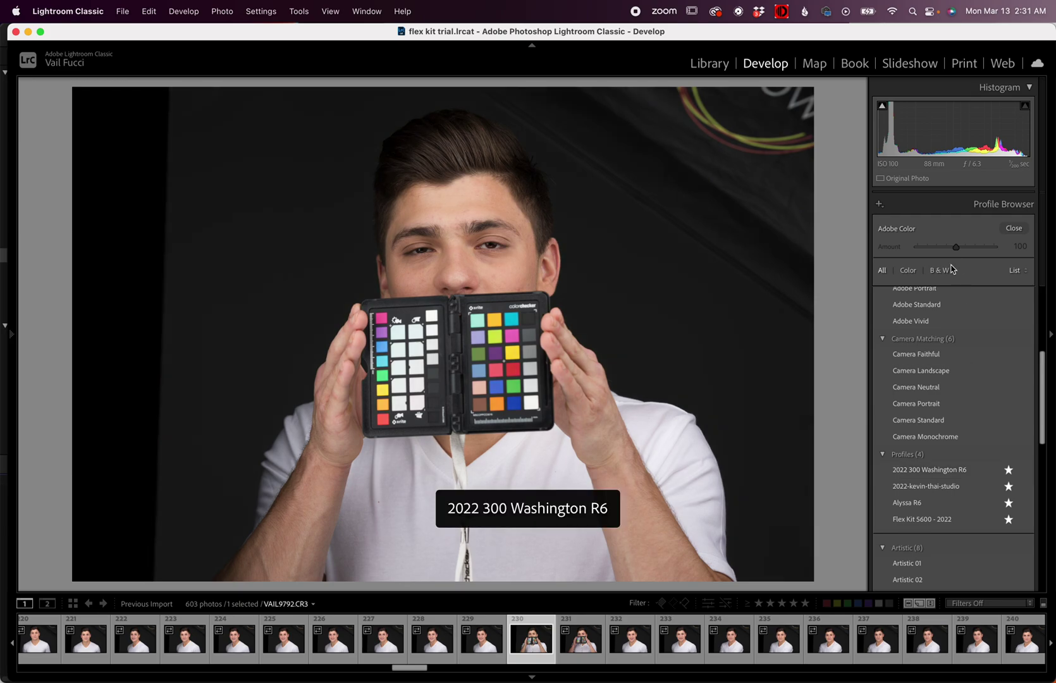
pyautogui.click(1013, 228)
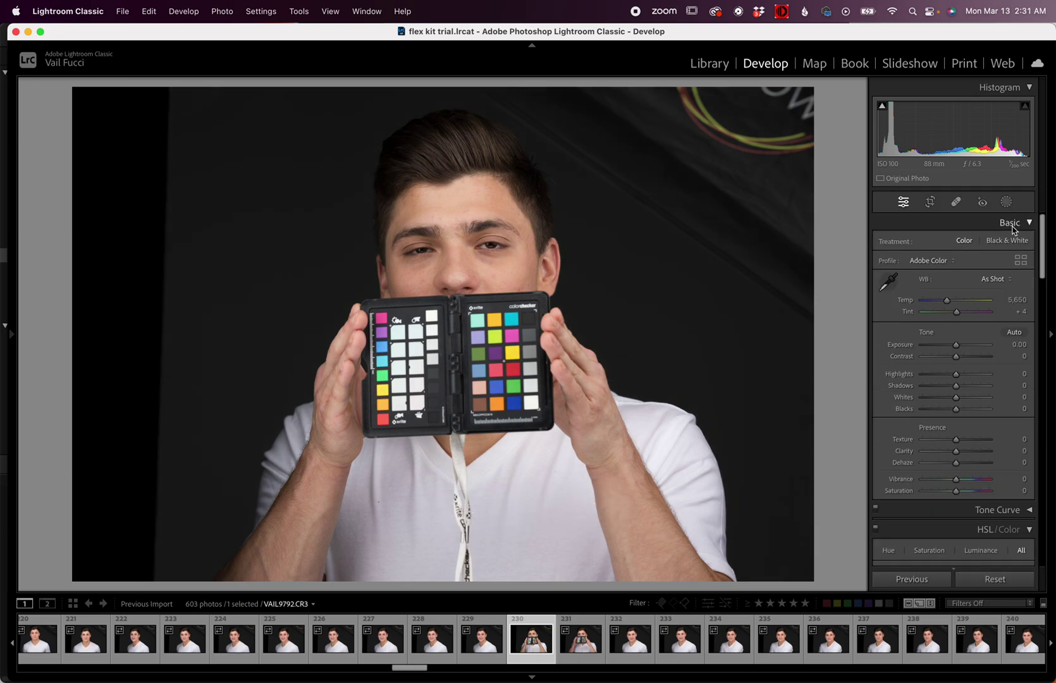
# Toggle the profile between 2022-kevin-thai-studio and Adobe Color to compare them
pyautogui.click(929, 260)
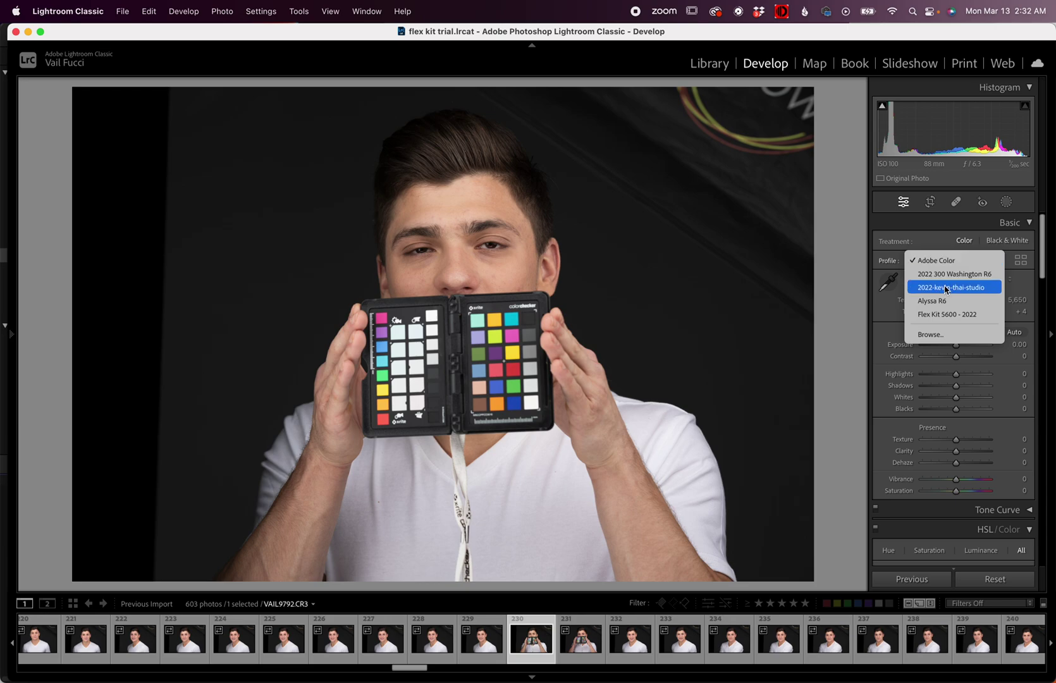
pyautogui.click(946, 288)
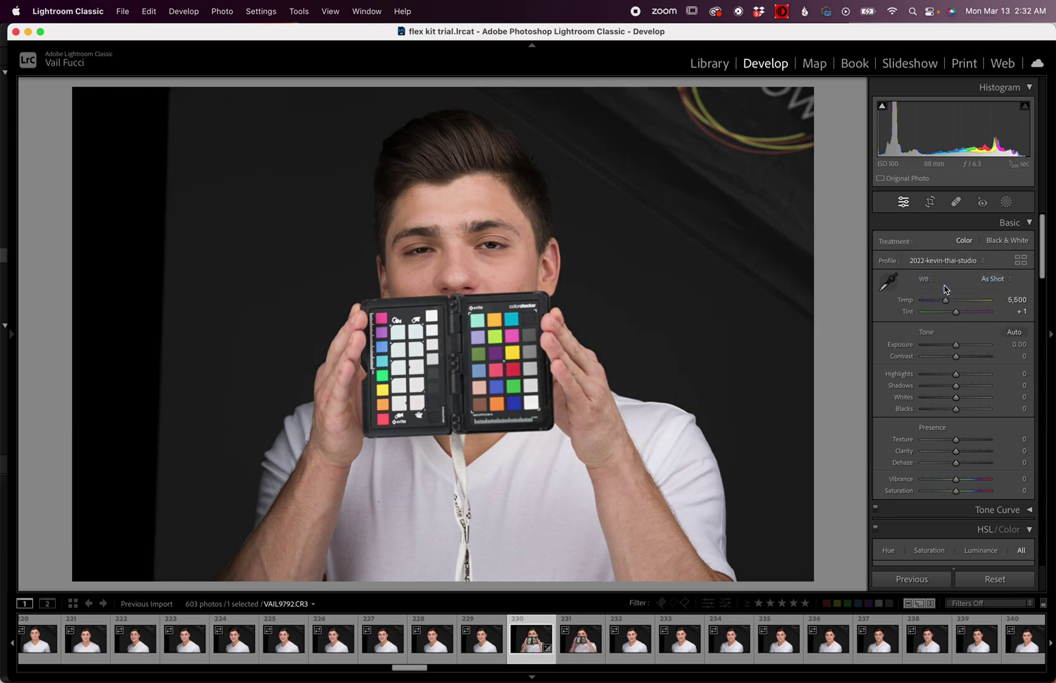
pyautogui.click(957, 263)
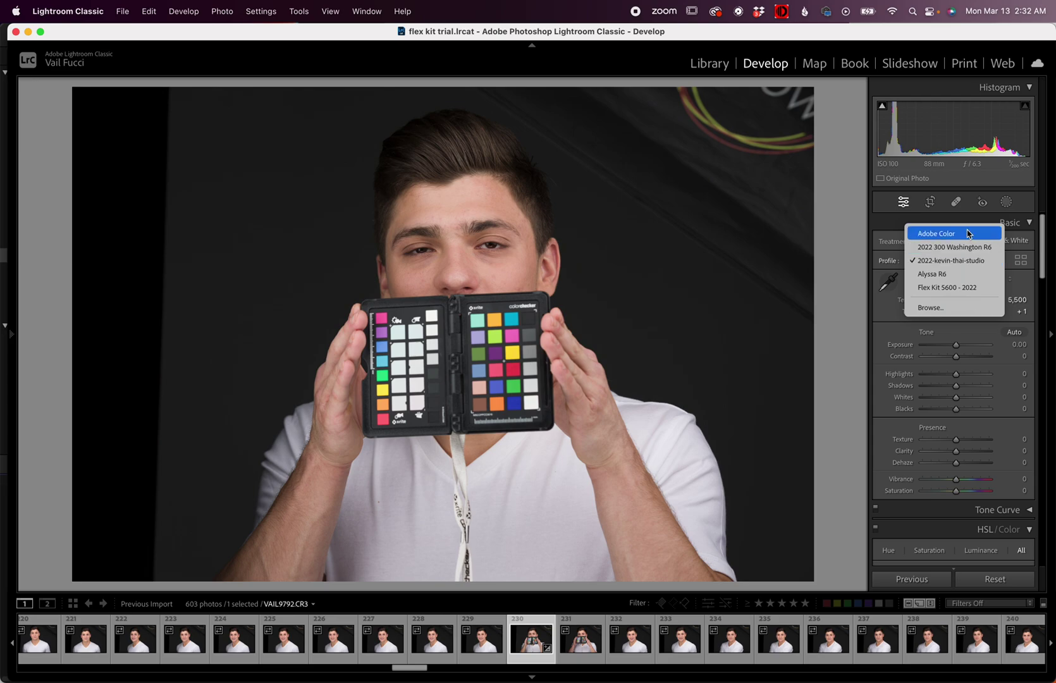
pyautogui.click(960, 233)
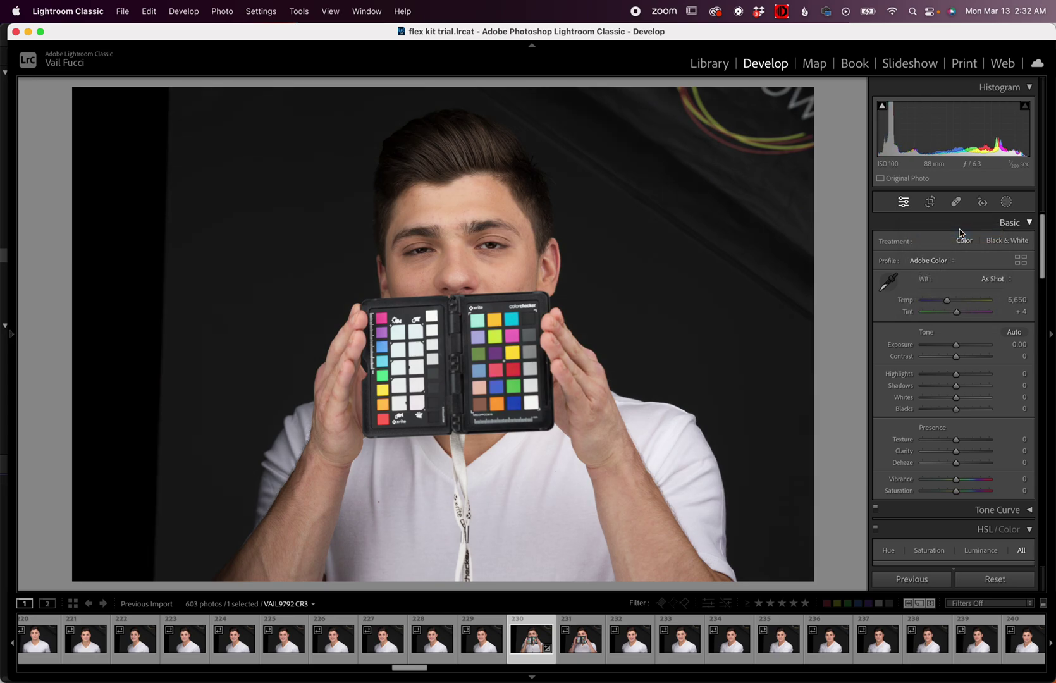
pyautogui.click(913, 261)
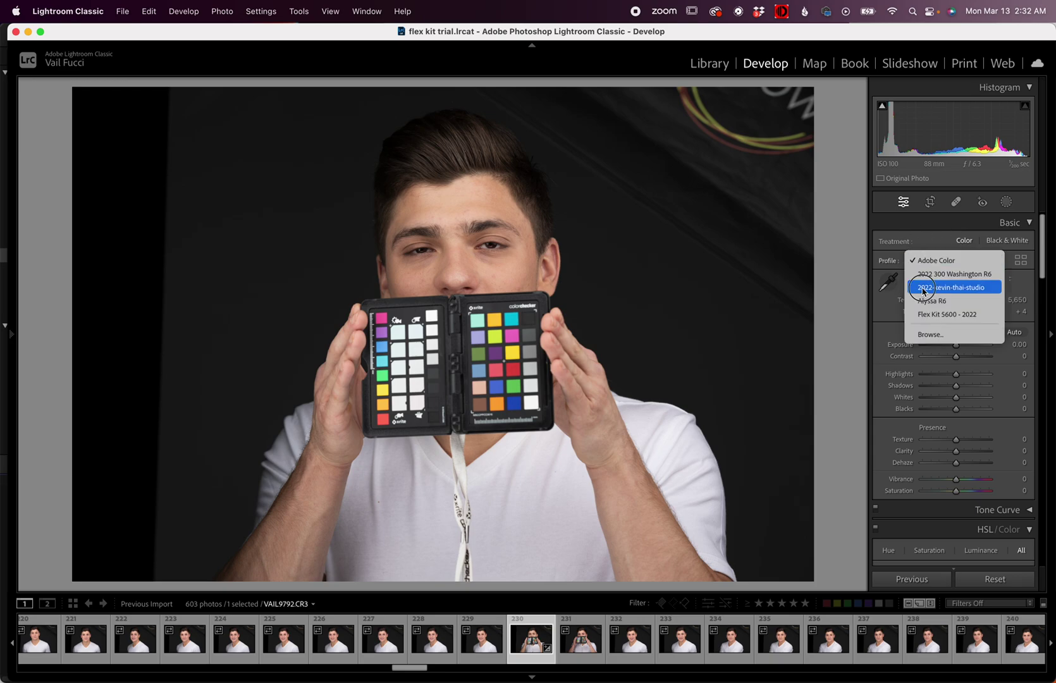
pyautogui.click(921, 288)
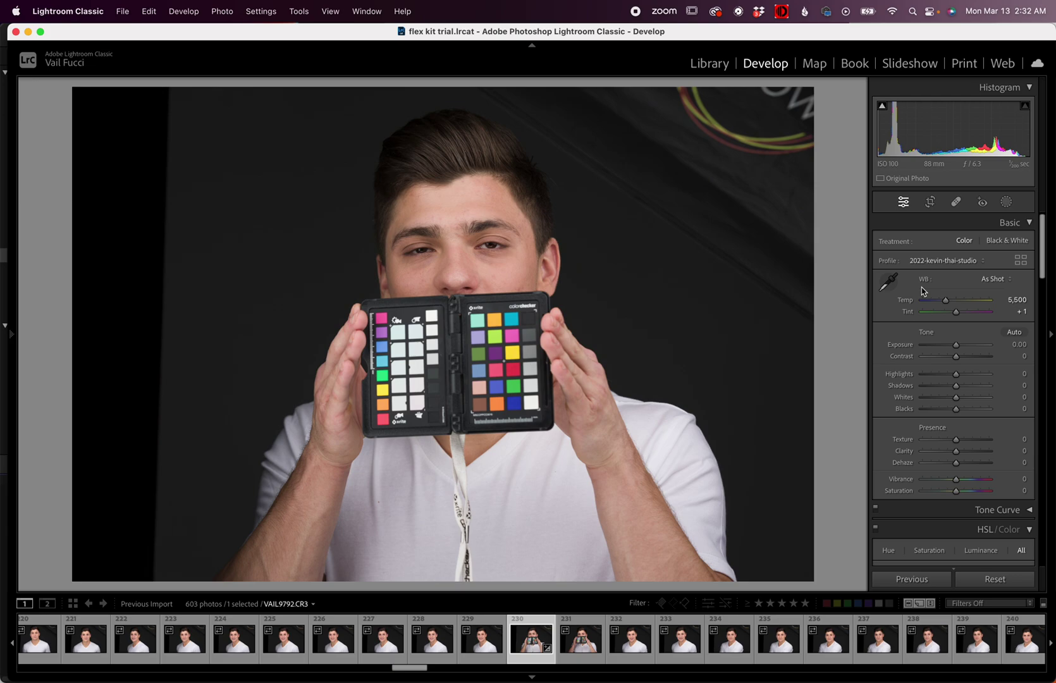
# Try Flex Kit 5600 - 2022 and Adobe Color, settle on 2022-kevin-thai-studio, and inspect the checker
pyautogui.click(932, 260)
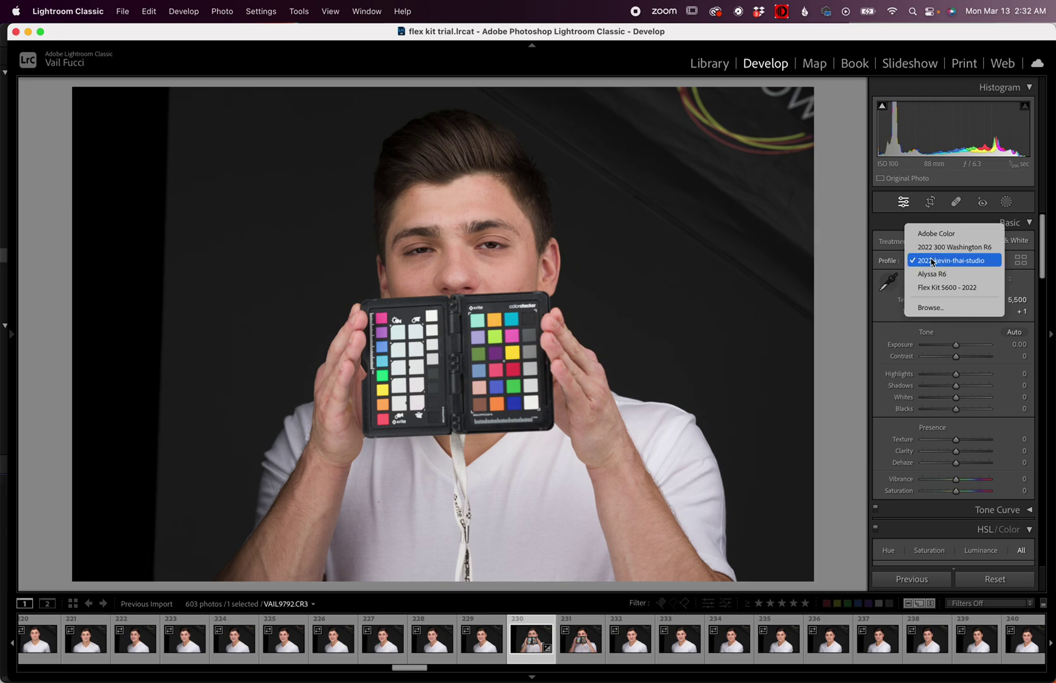
pyautogui.click(923, 288)
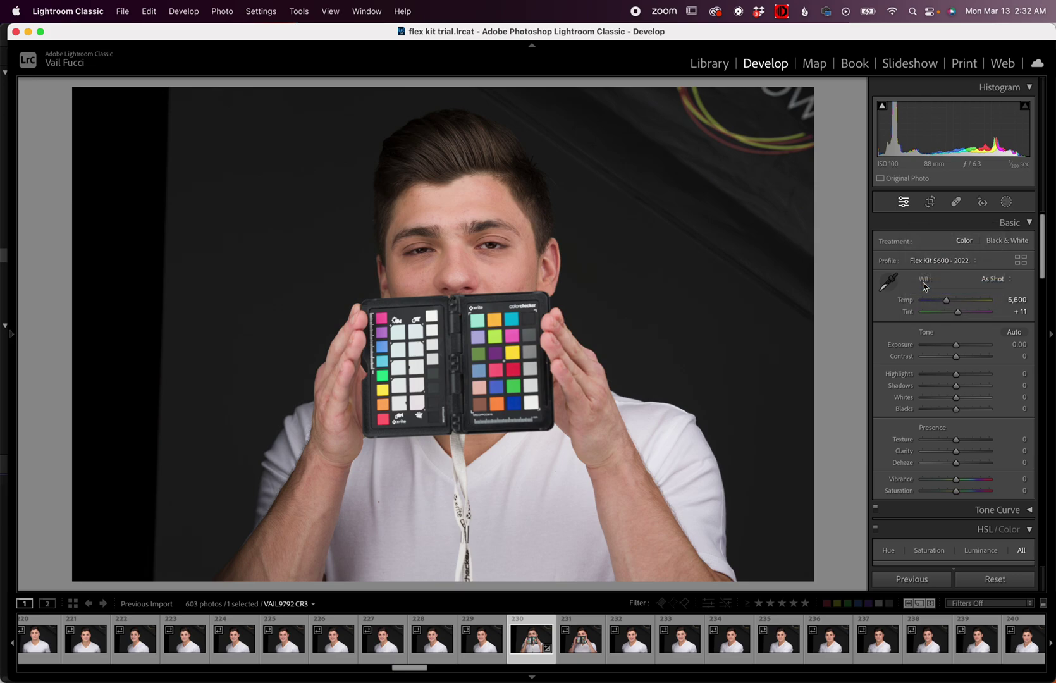
pyautogui.click(926, 260)
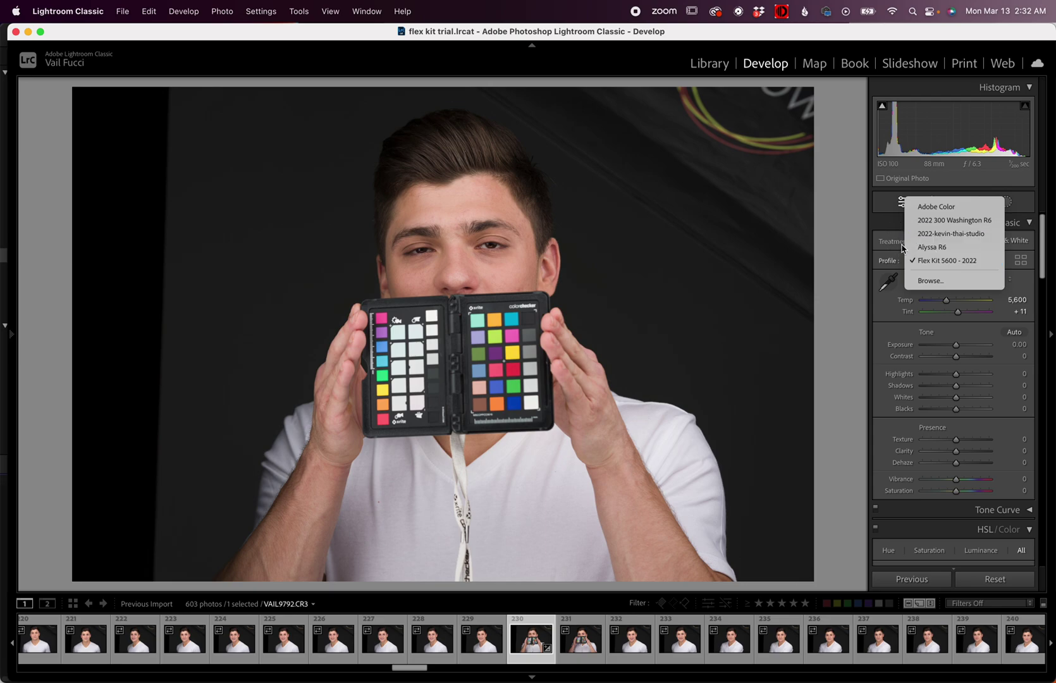
pyautogui.click(912, 234)
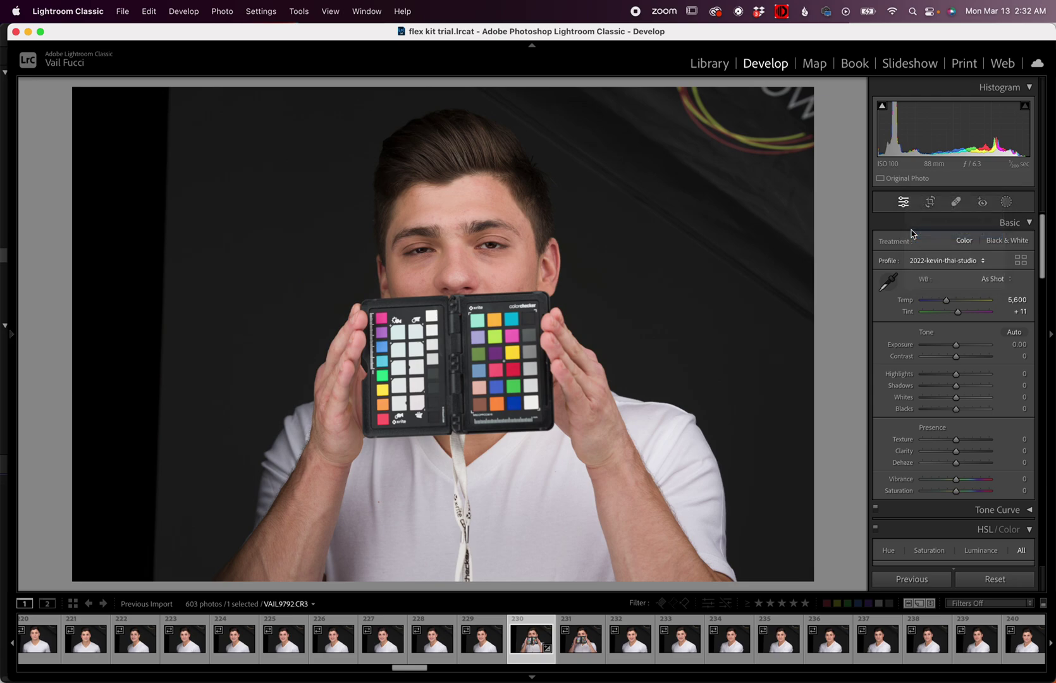
pyautogui.click(920, 262)
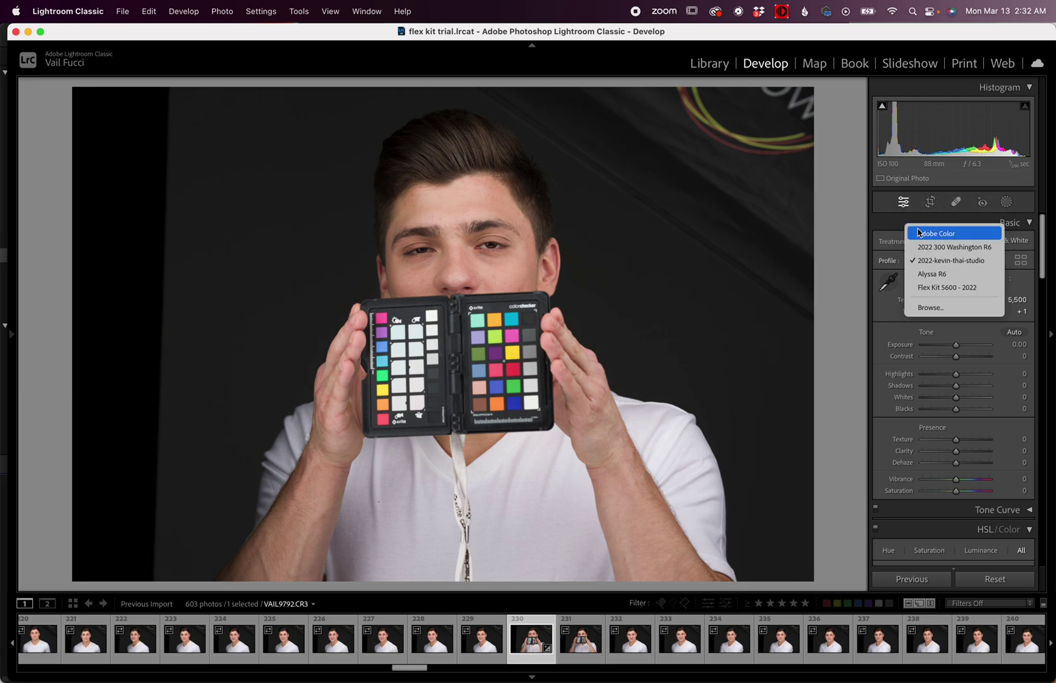
pyautogui.click(920, 233)
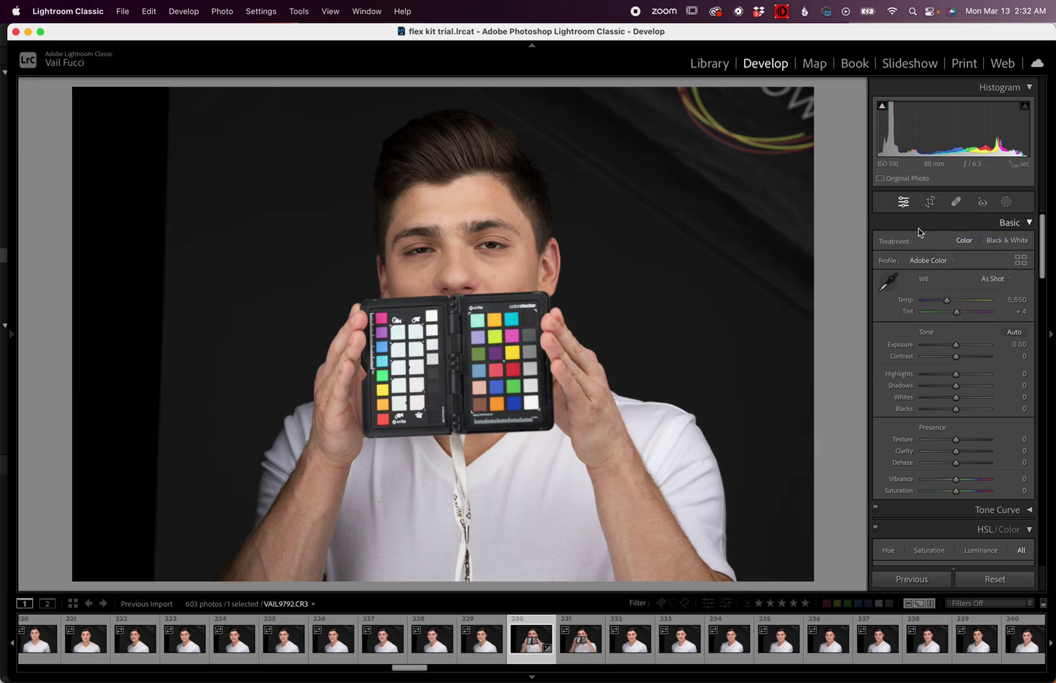
pyautogui.click(927, 261)
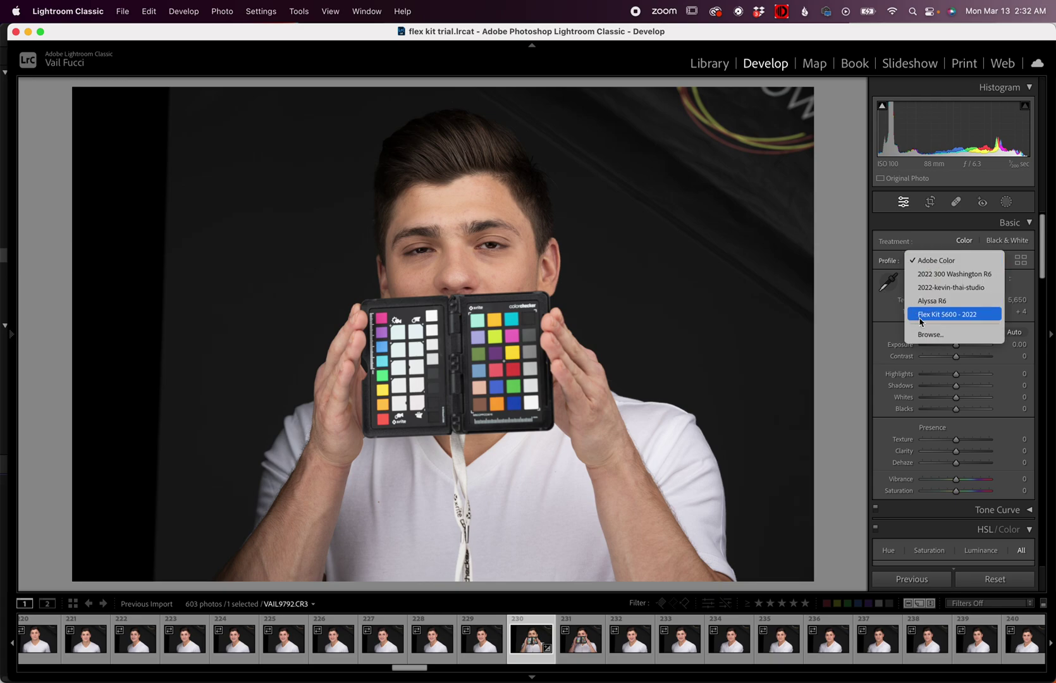
pyautogui.click(940, 287)
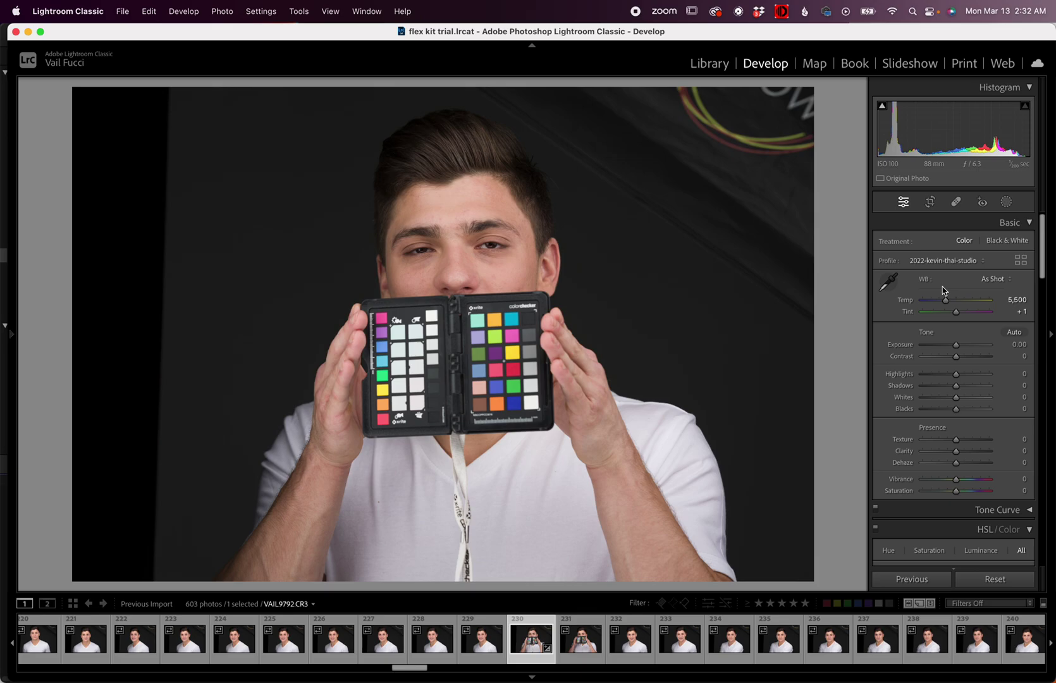
pyautogui.click(525, 331)
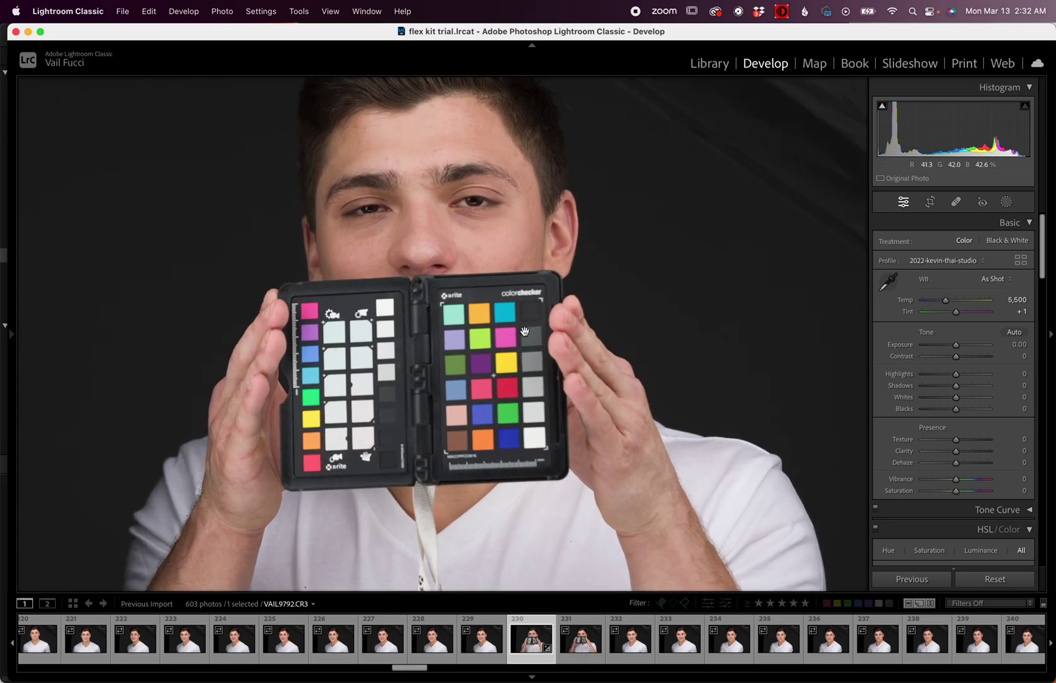
pyautogui.click(541, 365)
pyautogui.click(539, 365)
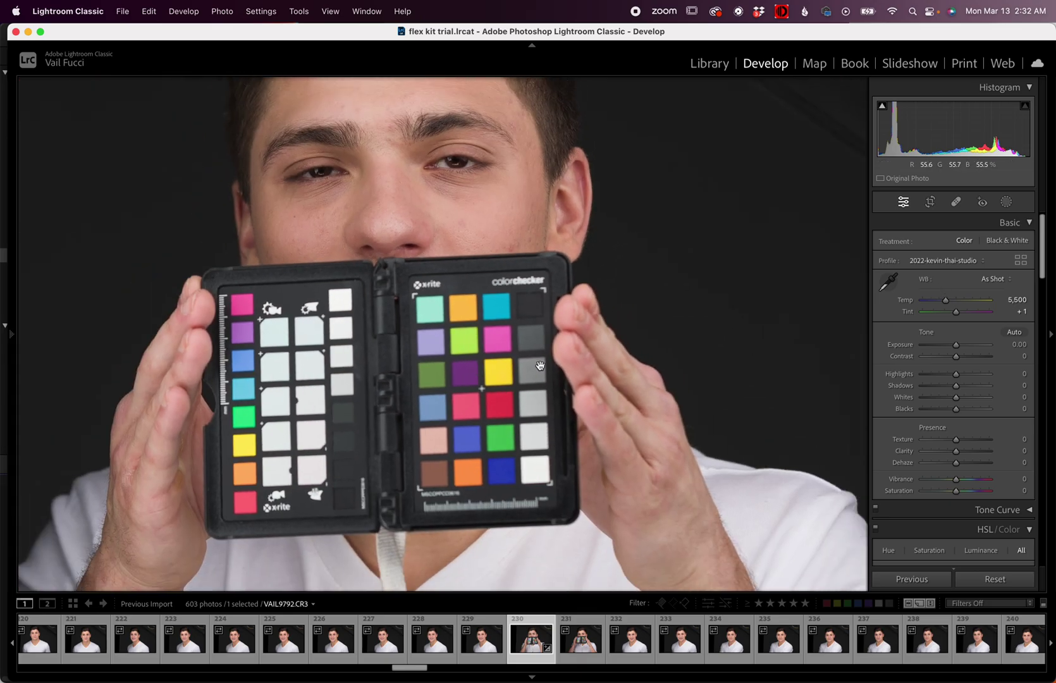
# Open photo 231 and zoom in, centring the close-up on the checker's patches
pyautogui.click(581, 643)
pyautogui.click(498, 350)
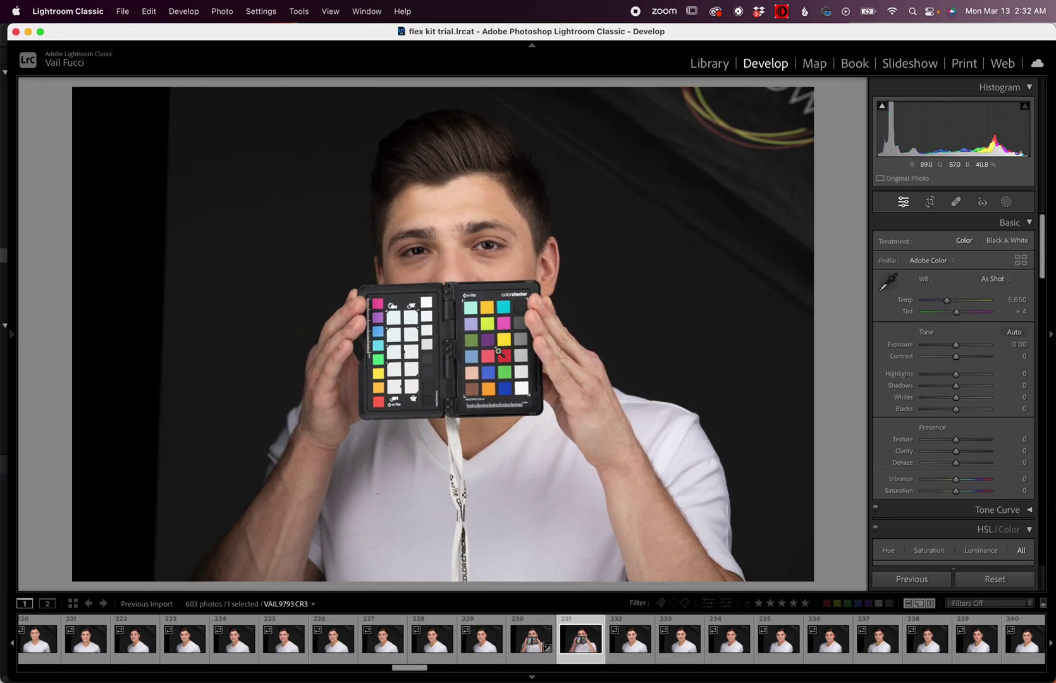
pyautogui.click(498, 353)
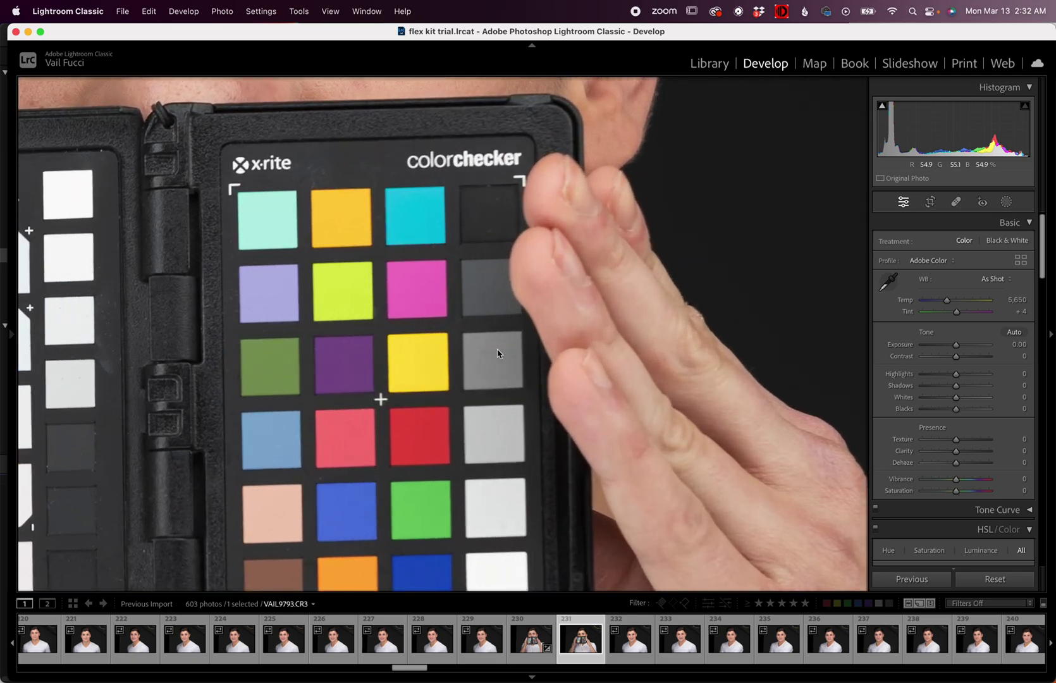
pyautogui.moveTo(498, 353); pyautogui.dragTo(541, 263)
# Toggle between 2022-kevin-thai-studio and Adobe Color, ending on 2022-kevin-thai-studio
pyautogui.click(932, 260)
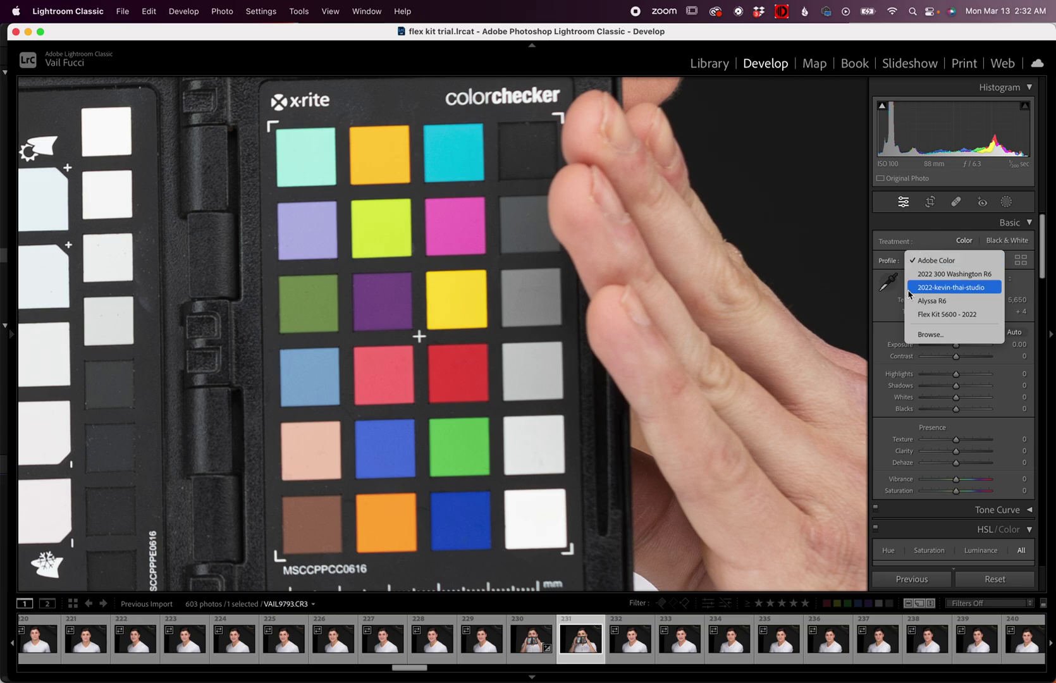
pyautogui.click(921, 288)
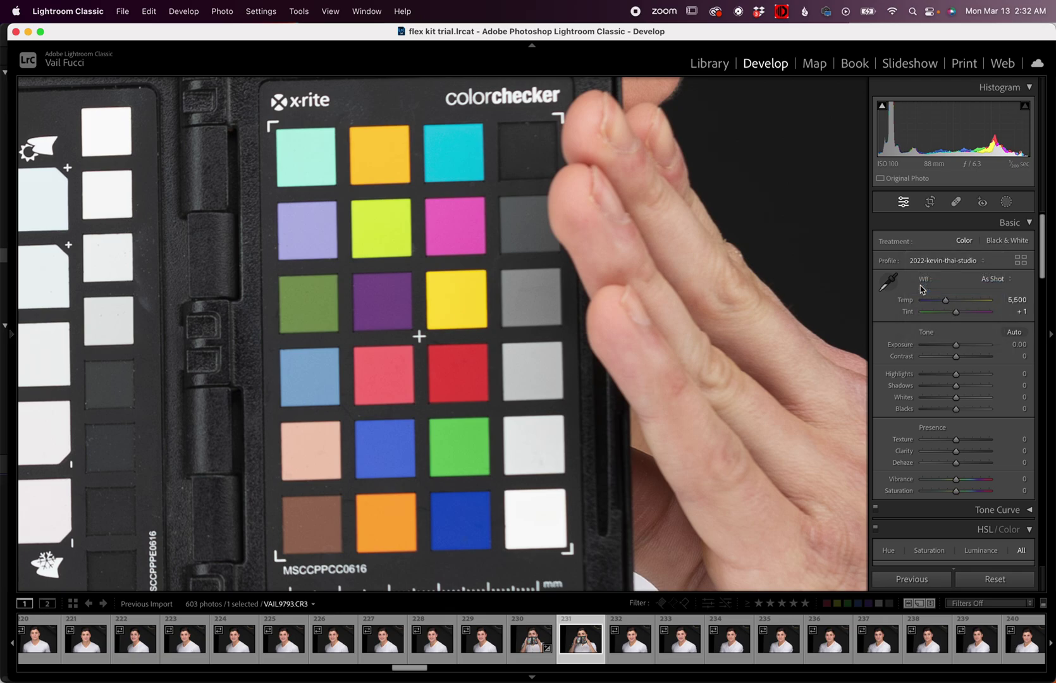
pyautogui.click(972, 261)
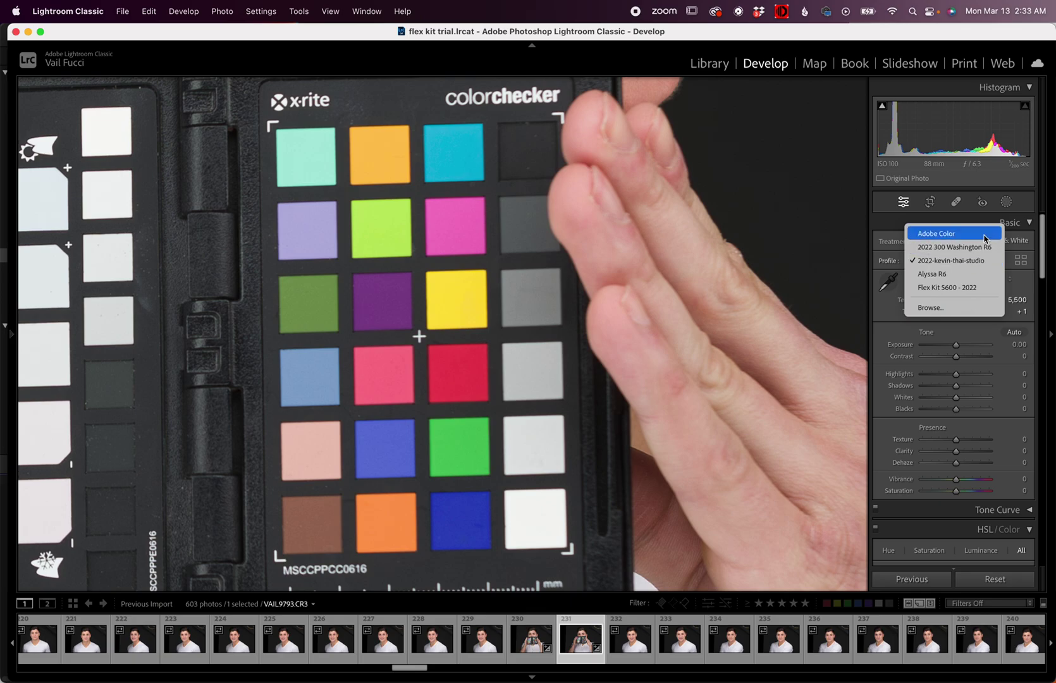
pyautogui.click(982, 234)
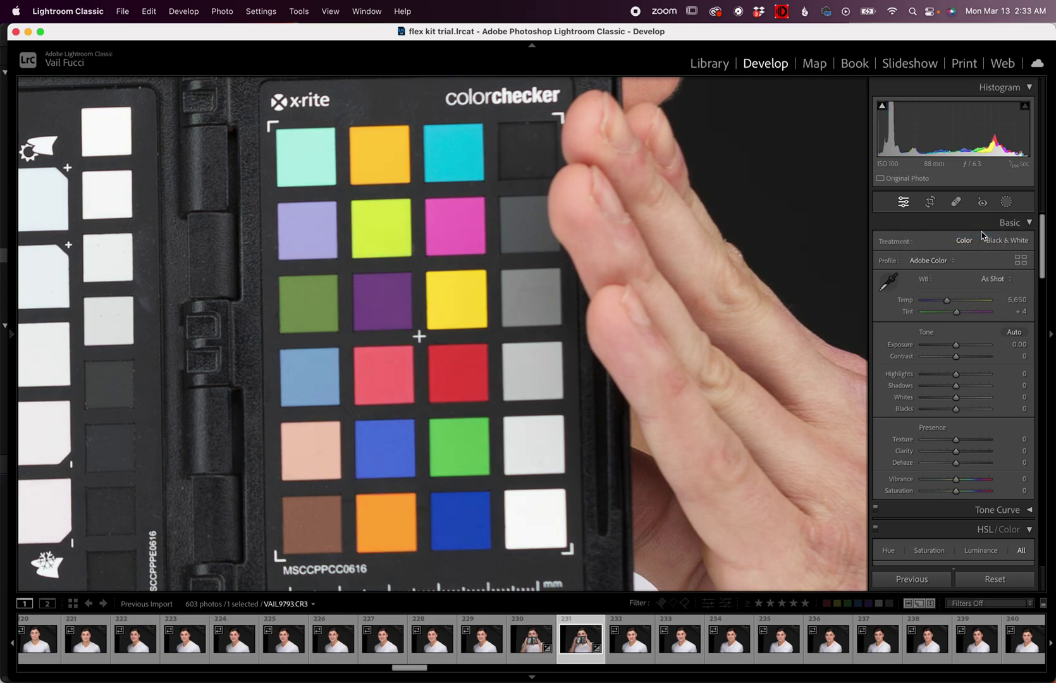
pyautogui.click(943, 261)
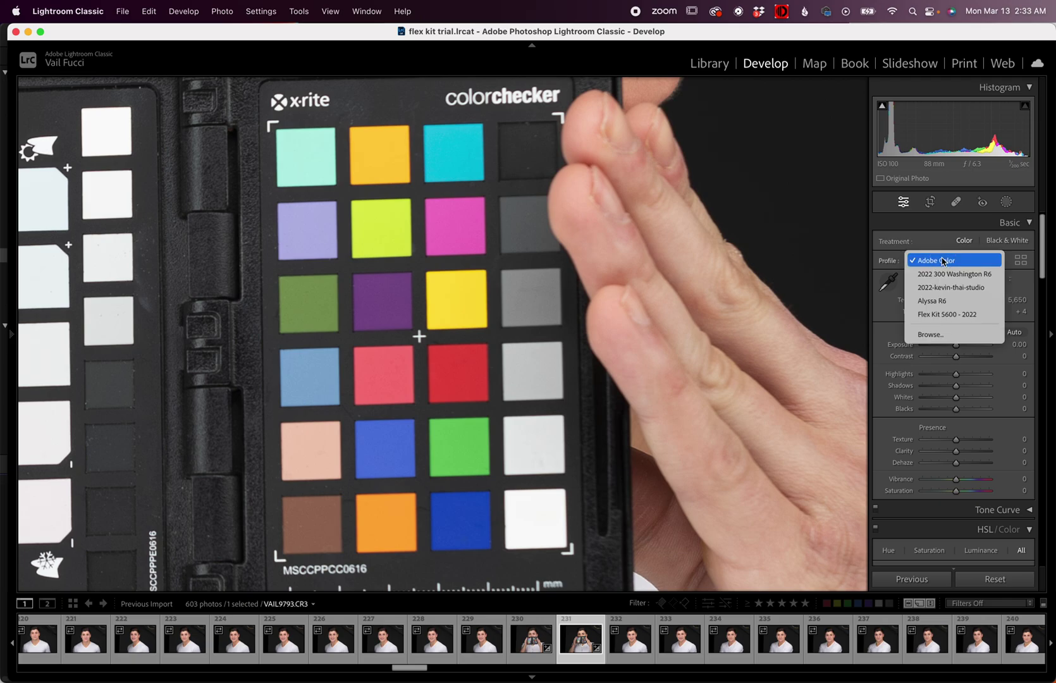
pyautogui.click(936, 288)
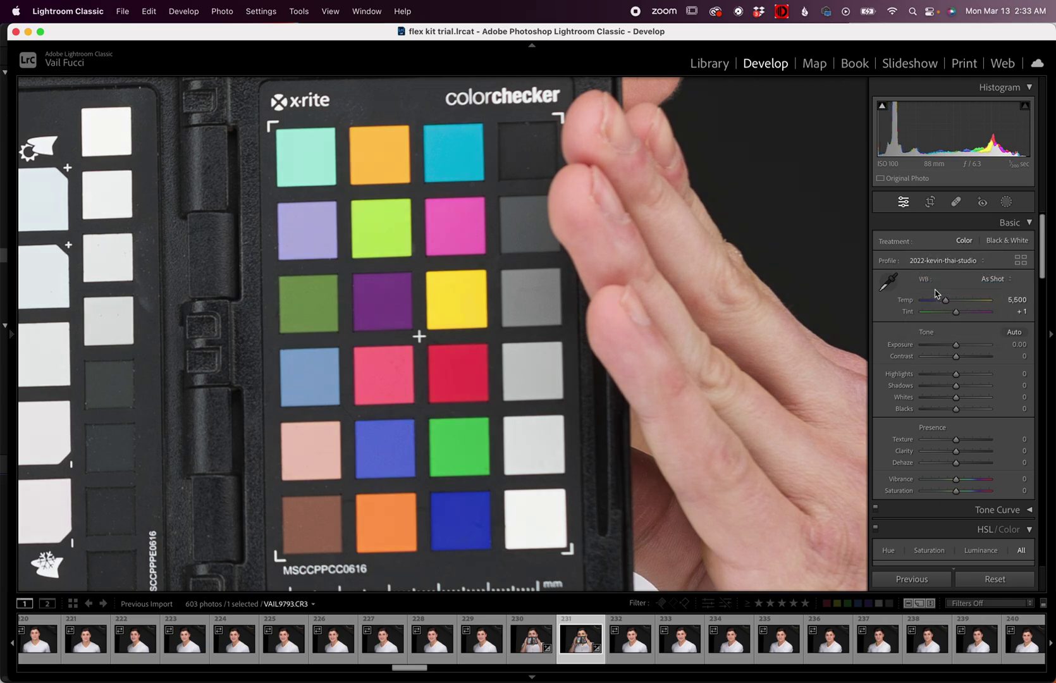
pyautogui.click(933, 261)
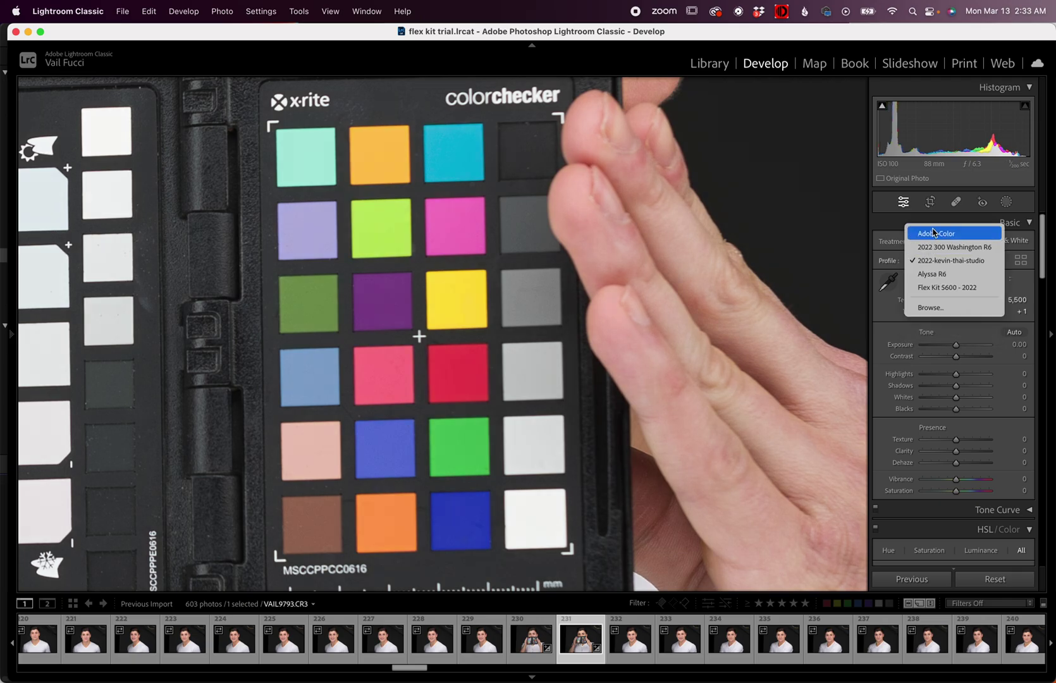
pyautogui.click(931, 233)
pyautogui.click(933, 261)
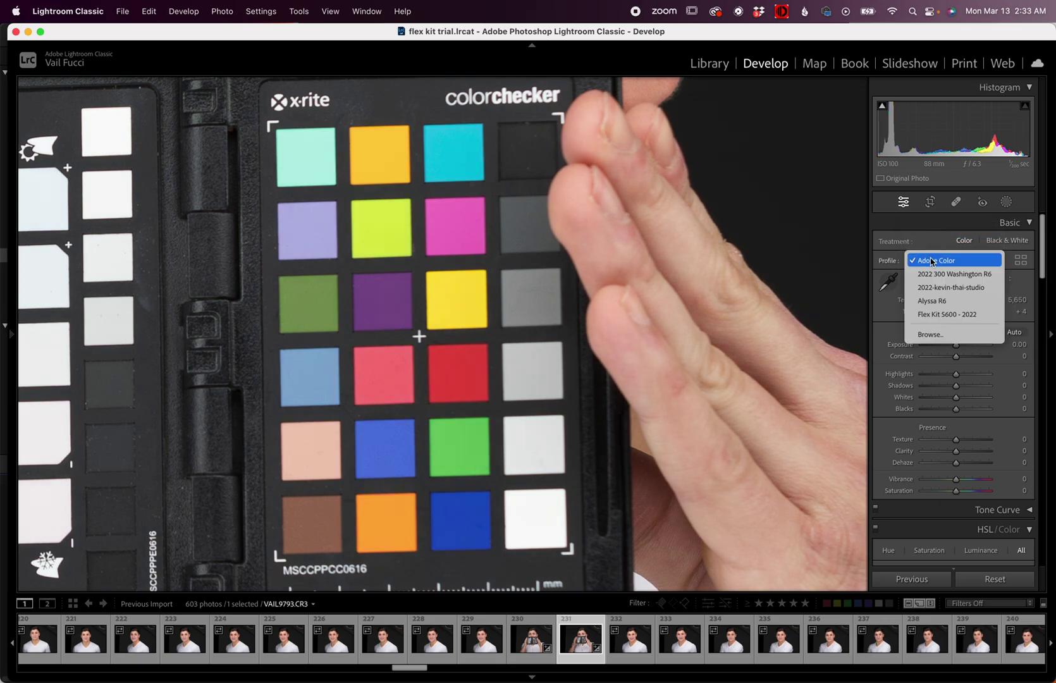
pyautogui.click(934, 288)
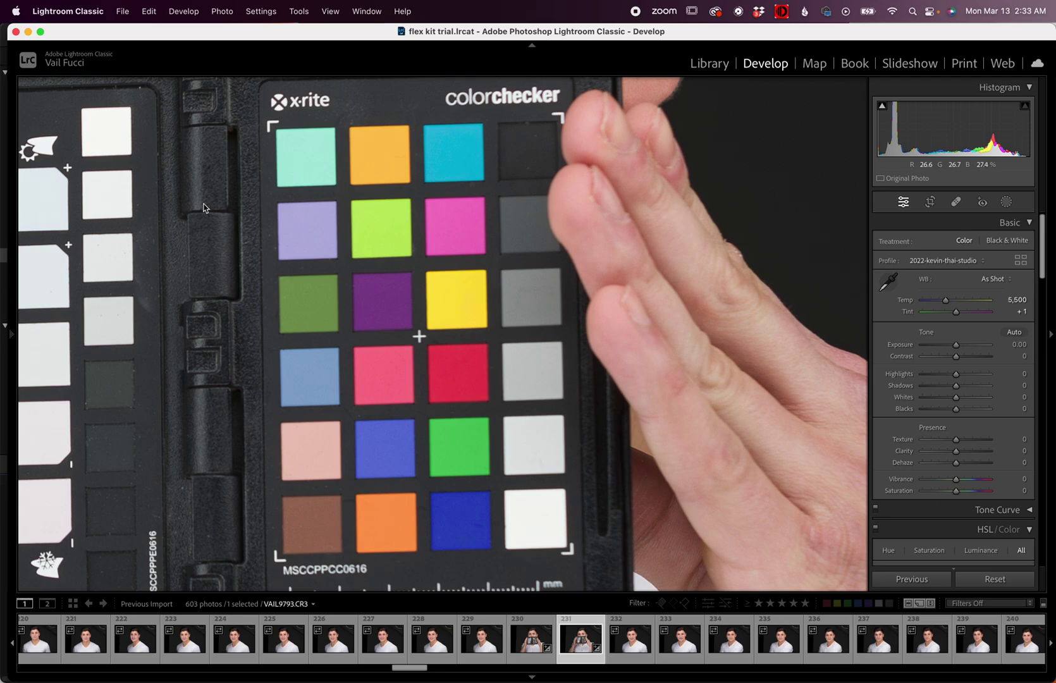
# Pan to the checker's white patches and sample several of them with the WB eyedropper
pyautogui.click(138, 230)
pyautogui.moveTo(137, 229); pyautogui.dragTo(547, 218)
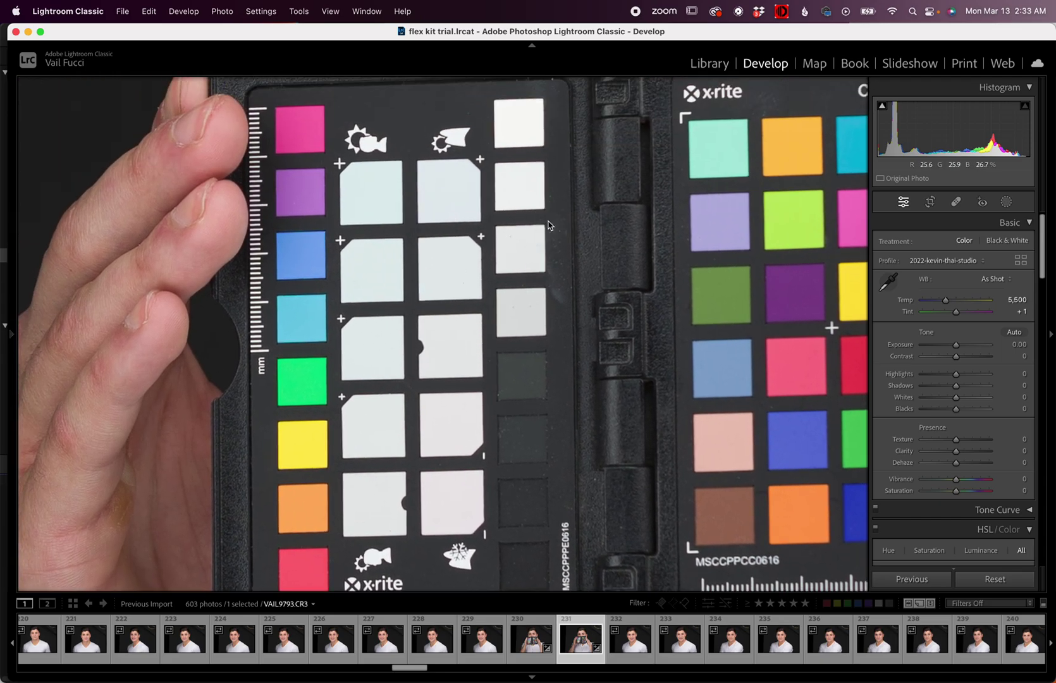
pyautogui.click(889, 284)
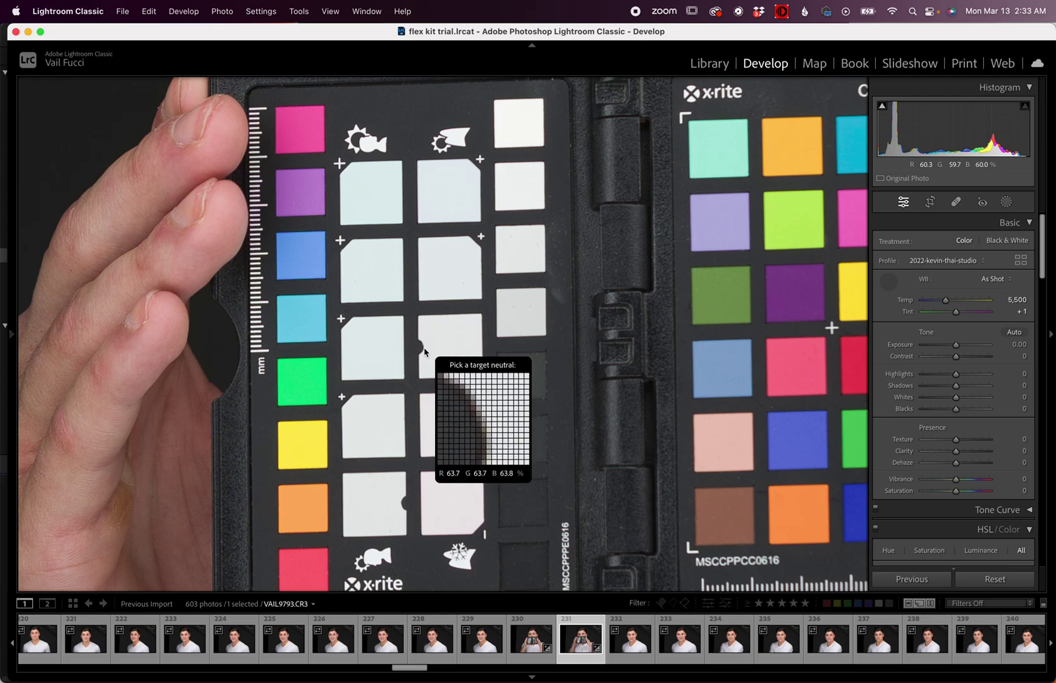
pyautogui.click(383, 500)
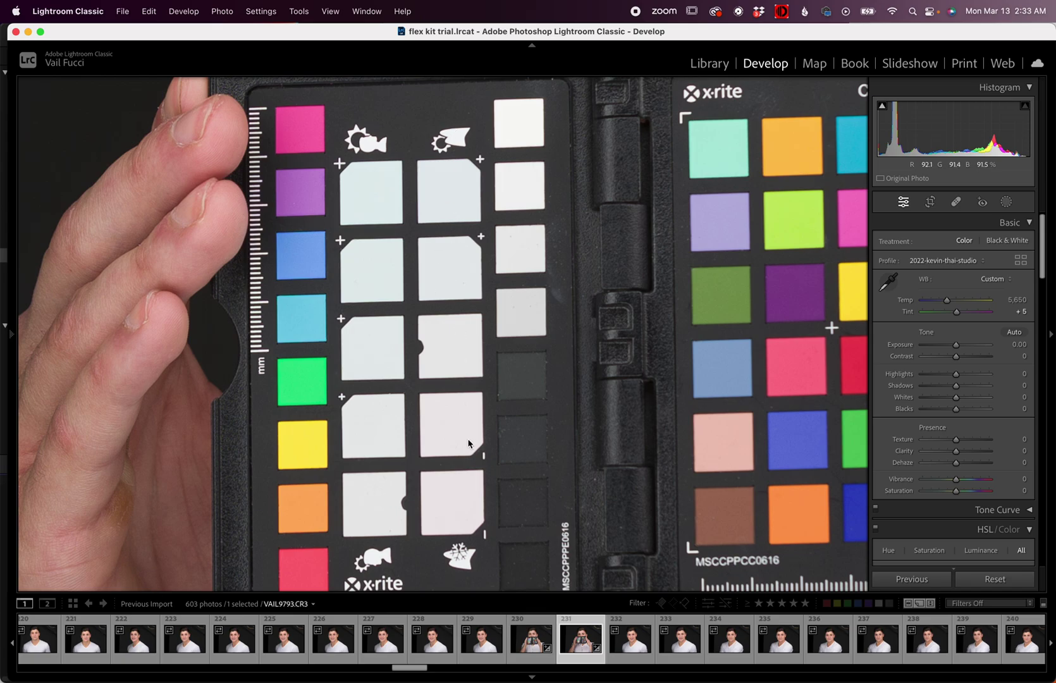
pyautogui.click(888, 282)
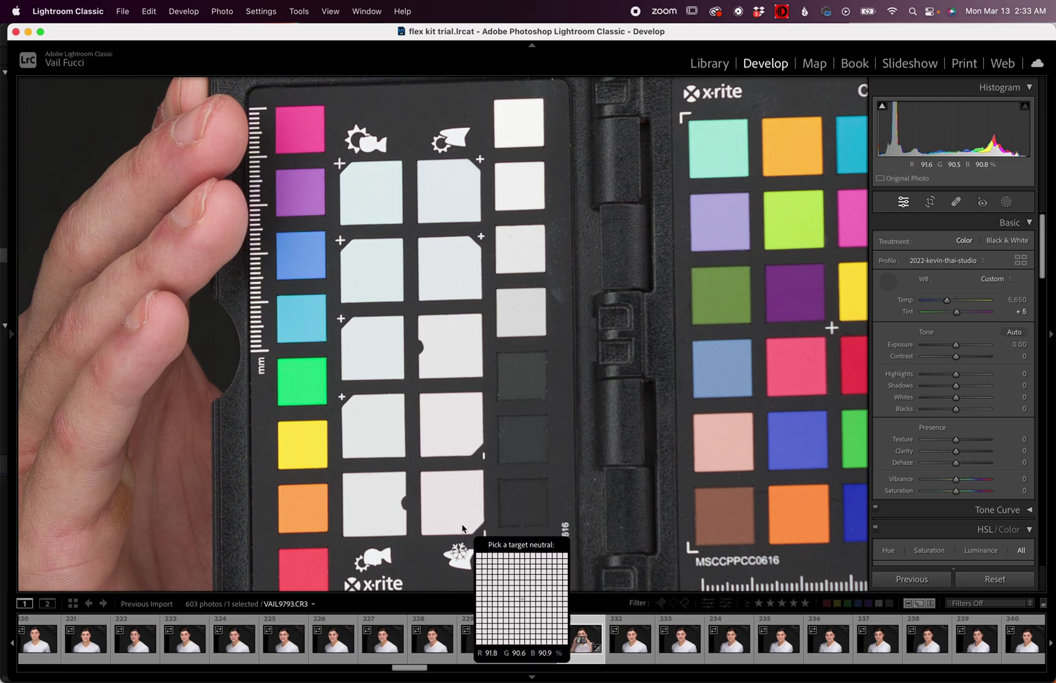
pyautogui.click(459, 501)
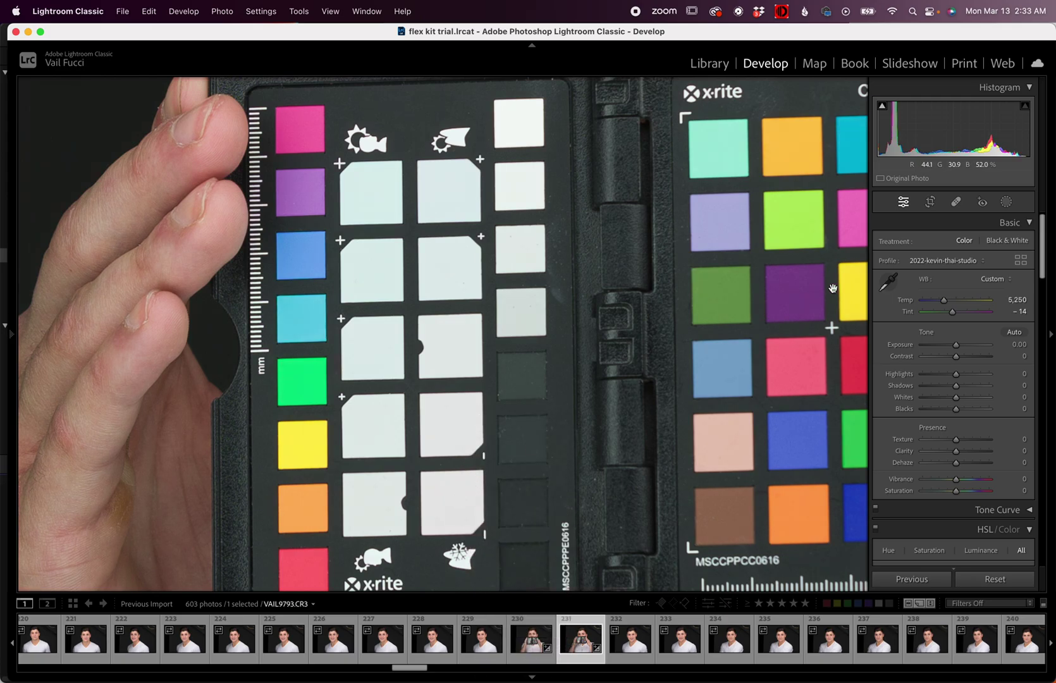
pyautogui.click(888, 281)
pyautogui.click(452, 189)
# Resample the lower-left, top-left and light-grey patches, ending at Temp 5,650 and Tint +7
pyautogui.click(888, 281)
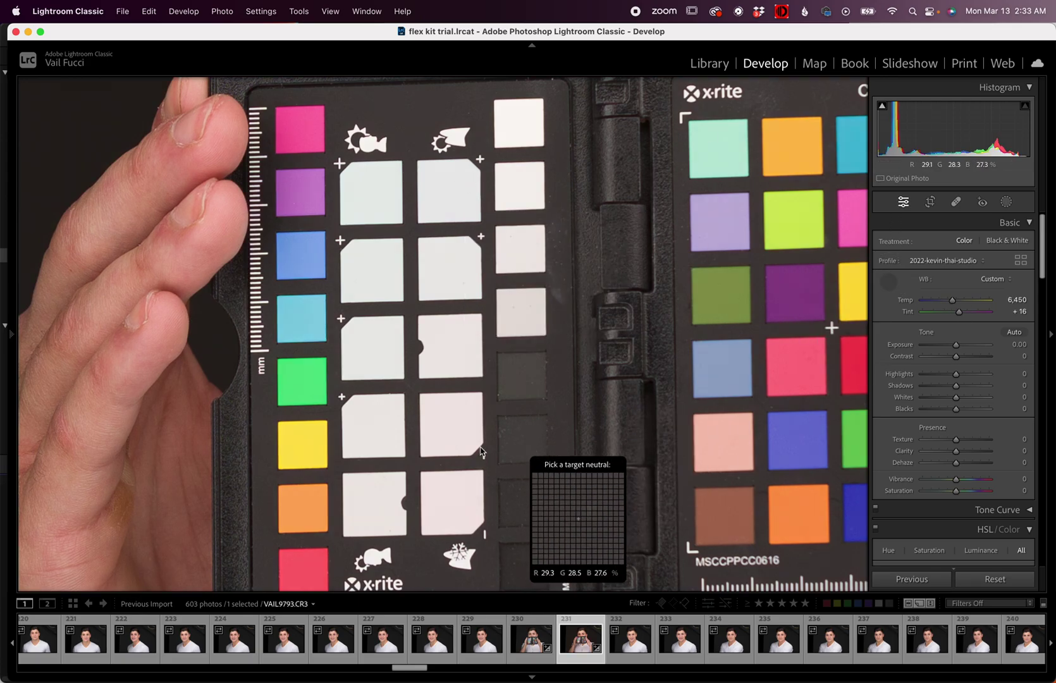
pyautogui.click(365, 490)
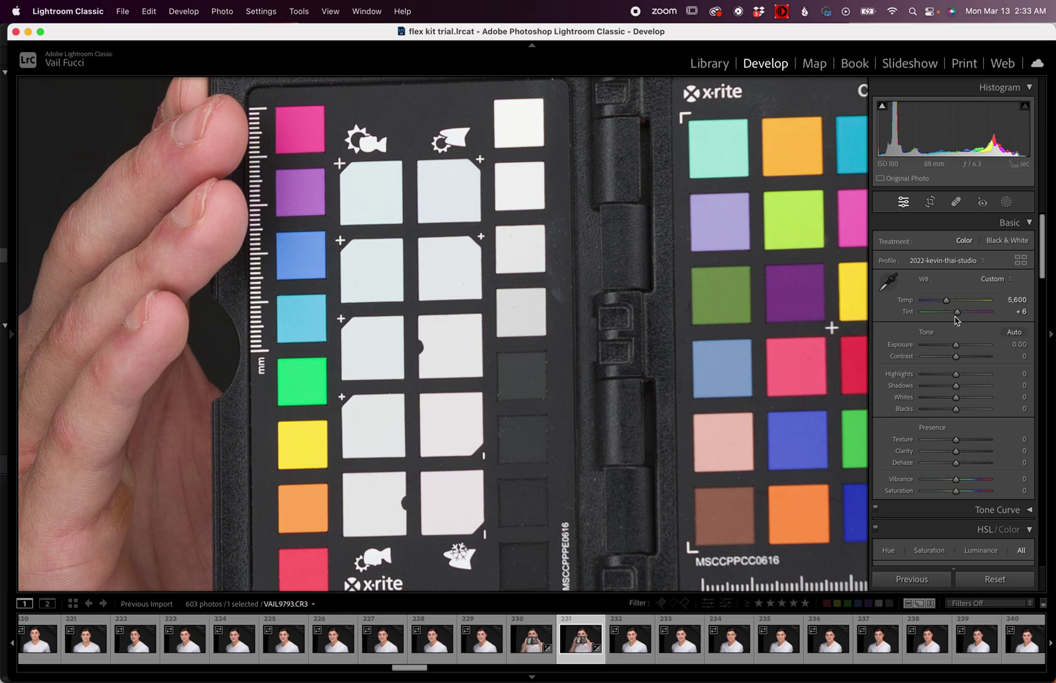
pyautogui.click(888, 282)
pyautogui.click(372, 413)
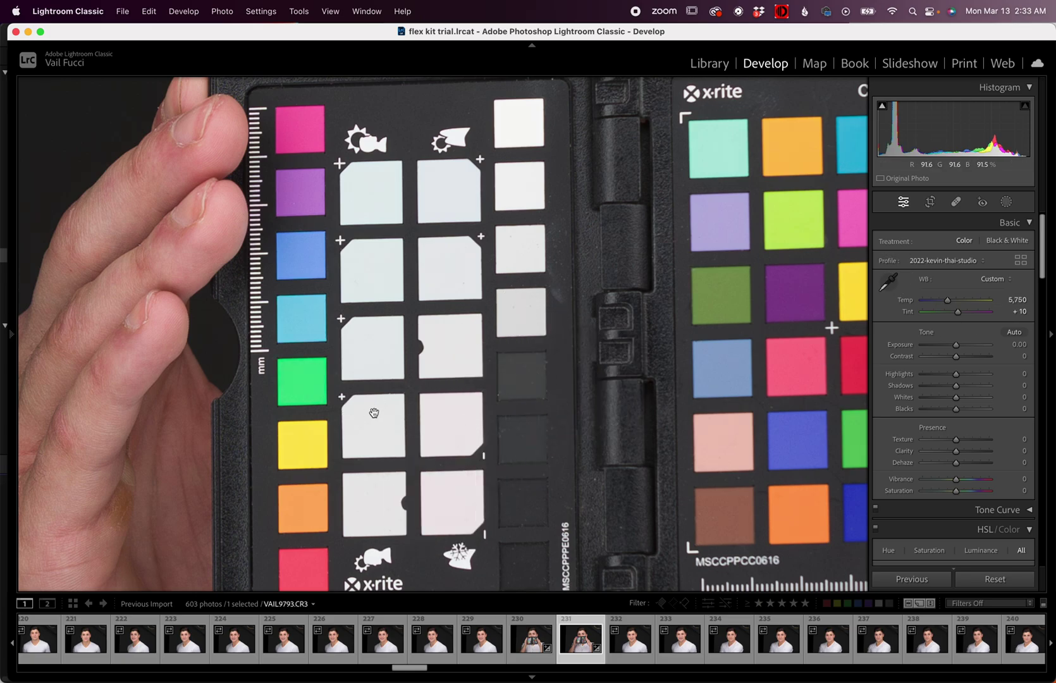
pyautogui.click(888, 282)
pyautogui.click(364, 180)
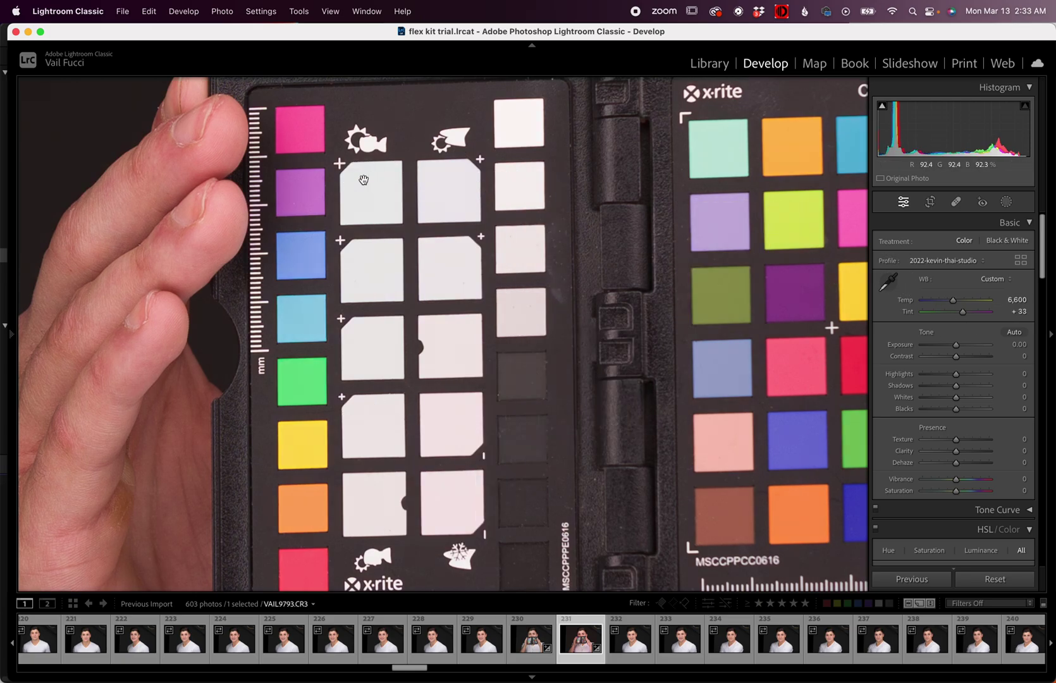
pyautogui.click(894, 285)
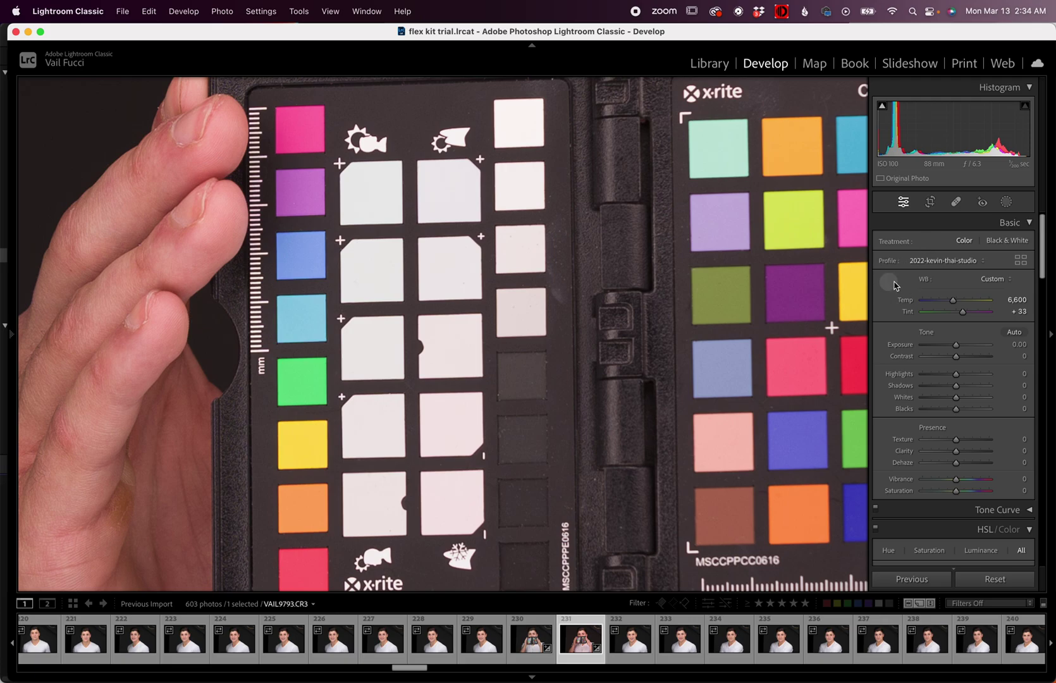
pyautogui.click(525, 306)
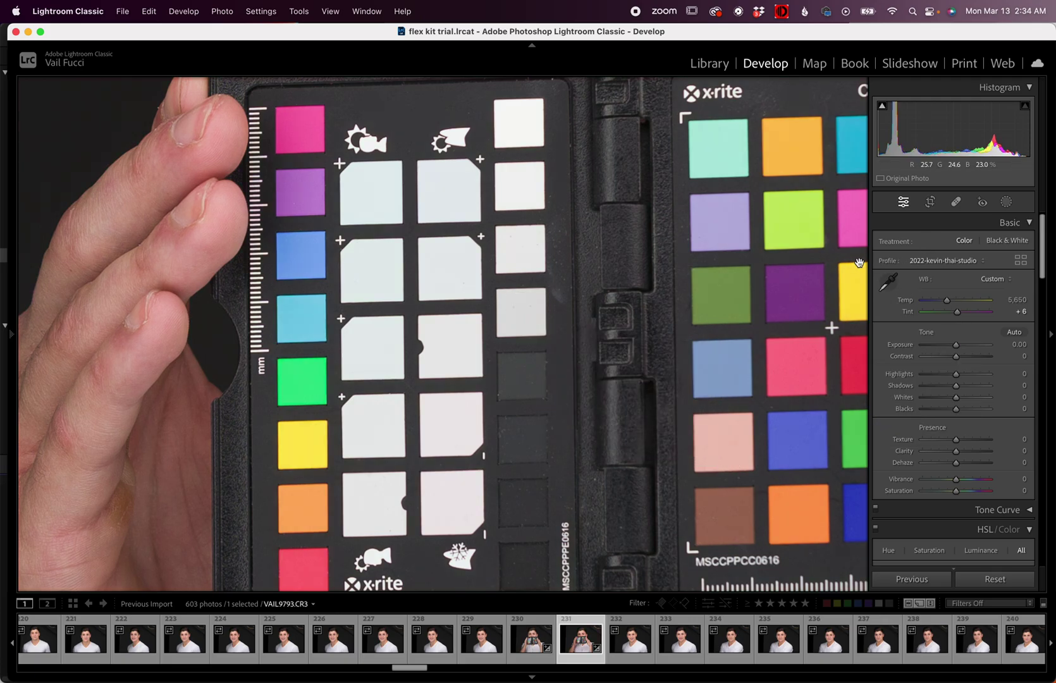
pyautogui.click(889, 281)
pyautogui.click(522, 246)
# Zoom to fit, reset white balance to As Shot, then resample a white patch (Temp 5,650, Tint +5)
pyautogui.click(522, 249)
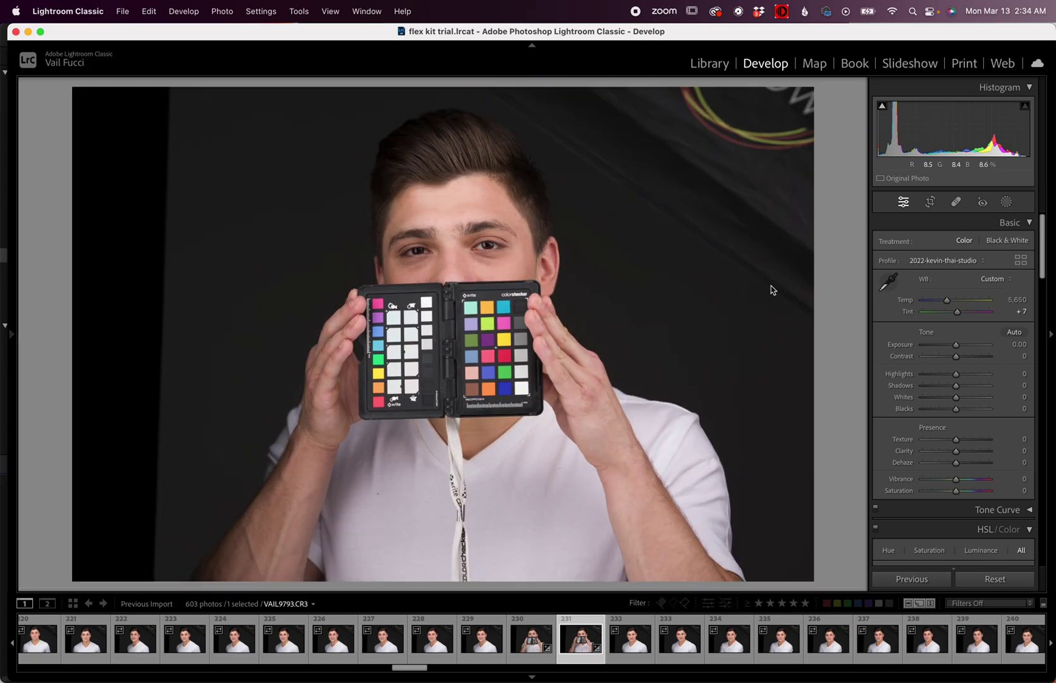
pyautogui.click(889, 282)
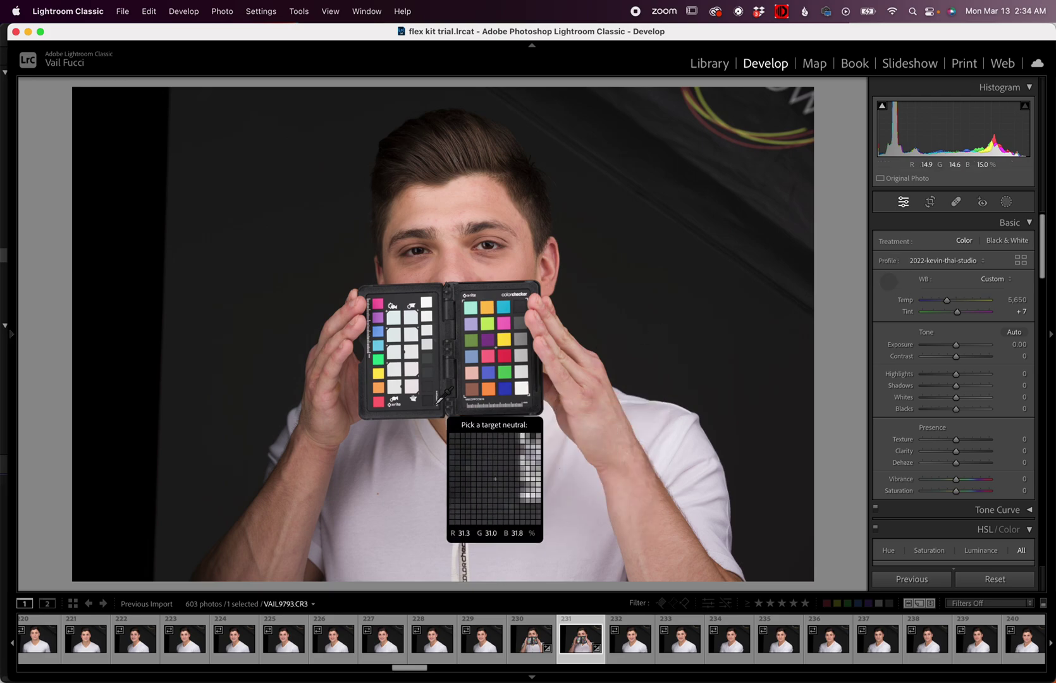
pyautogui.click(988, 279)
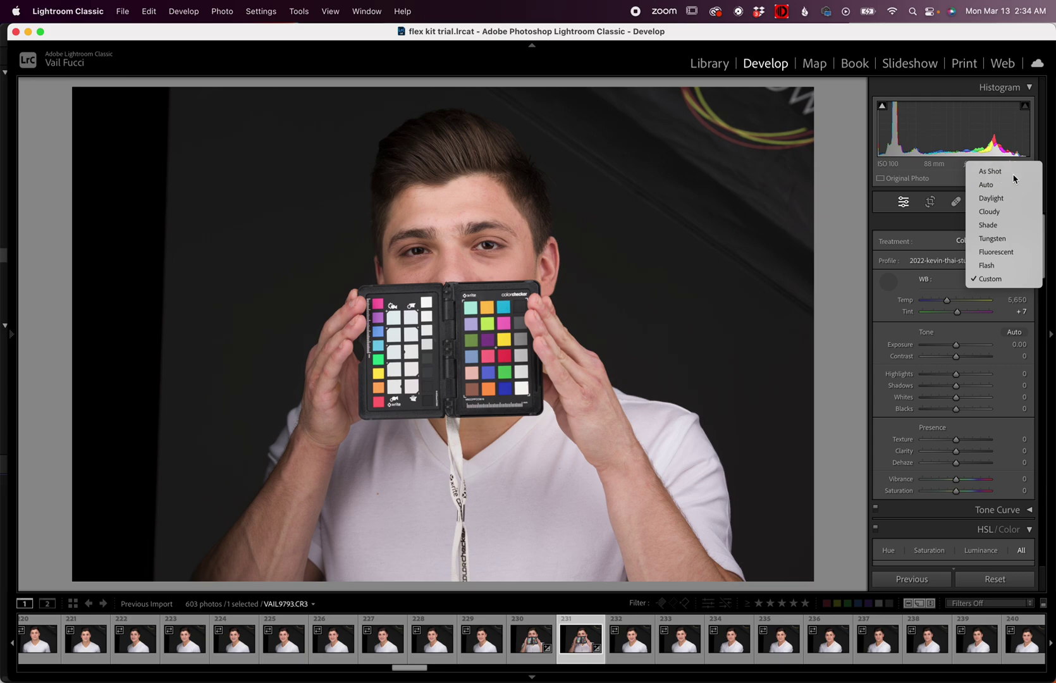
pyautogui.click(1013, 175)
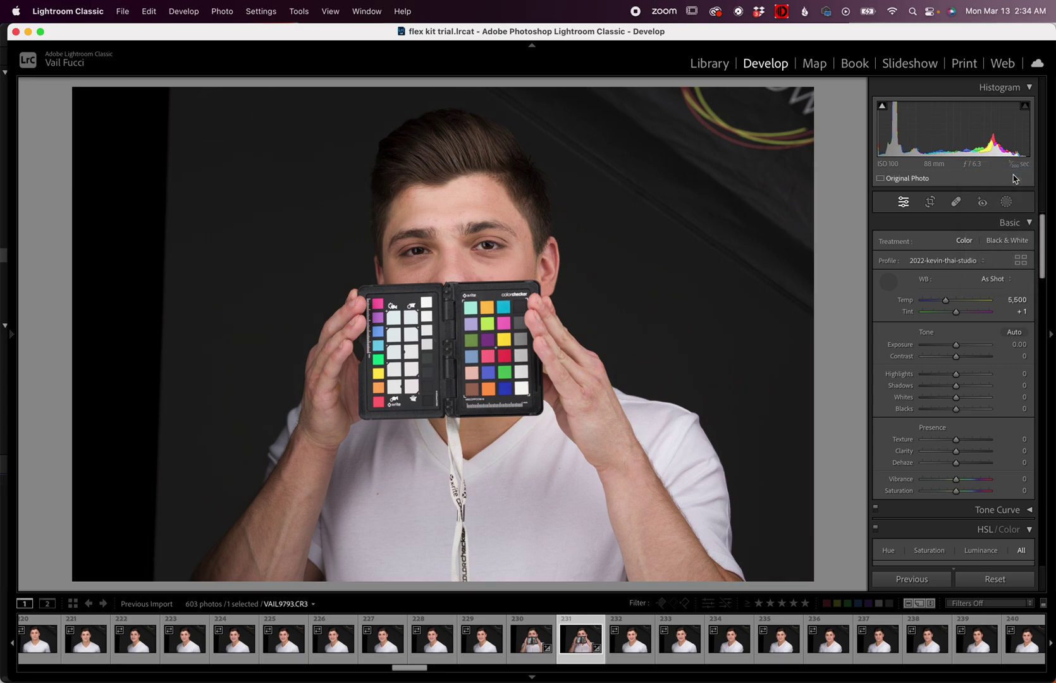
pyautogui.click(889, 282)
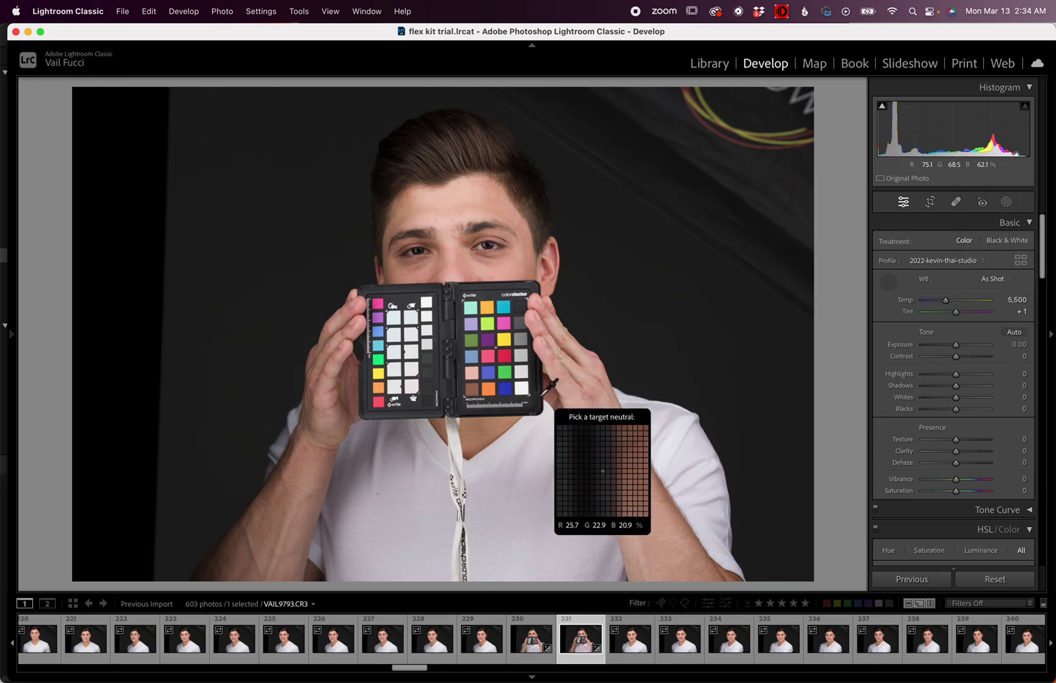
pyautogui.click(412, 351)
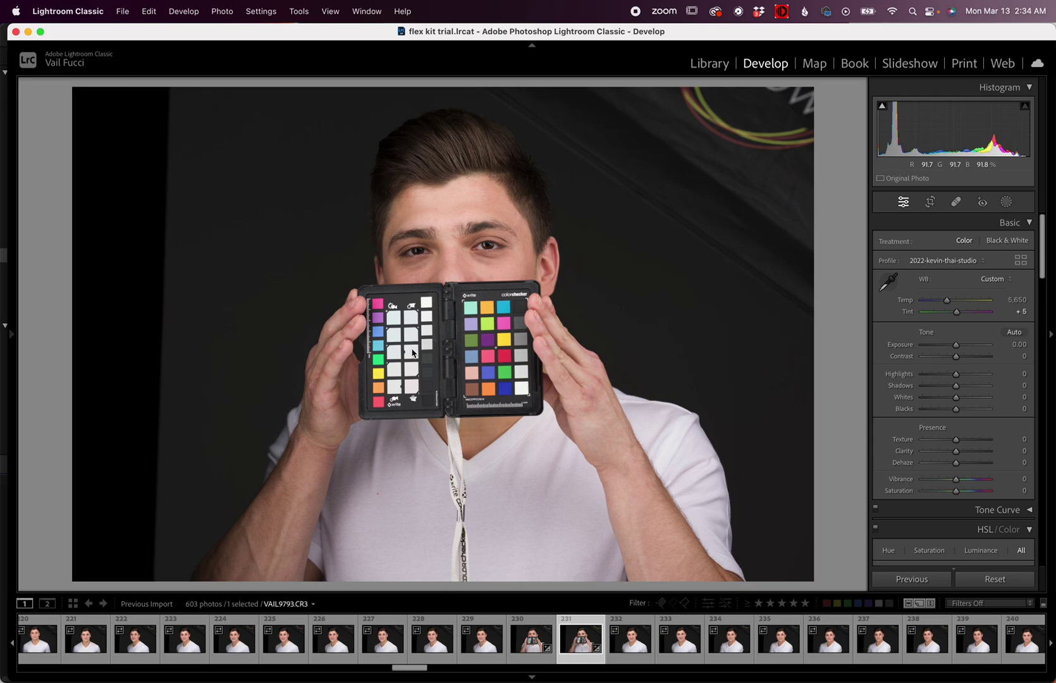